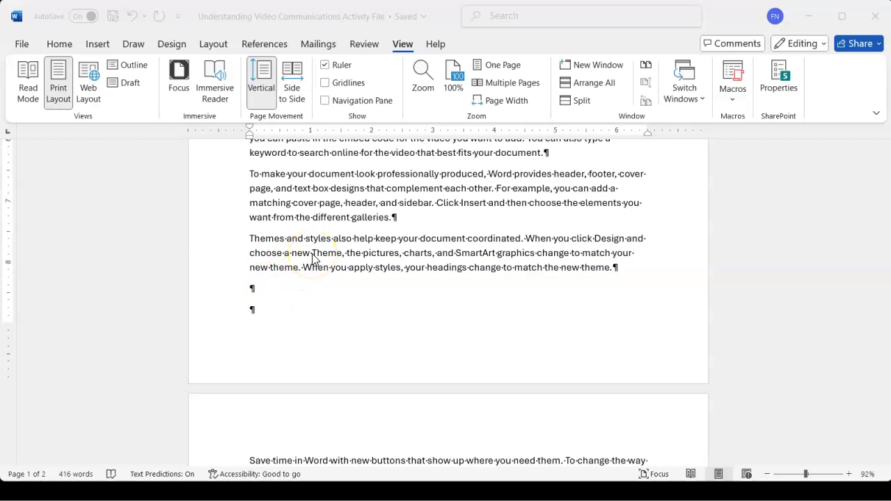
Examine the empty paragraphs at the end of page 1 and how the text continues on page 2.
scroll(267, 308, "down", 3)
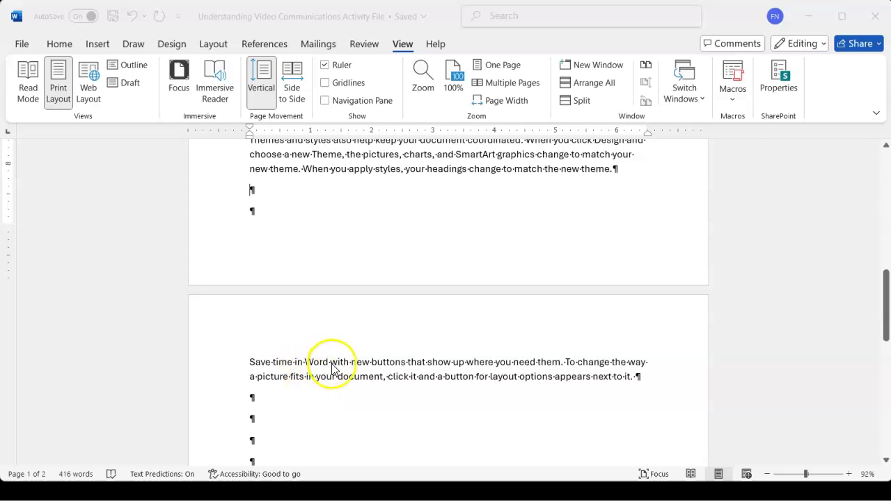
scroll(332, 369, "up", 1)
scroll(332, 375, "down", 3)
scroll(332, 377, "up", 1)
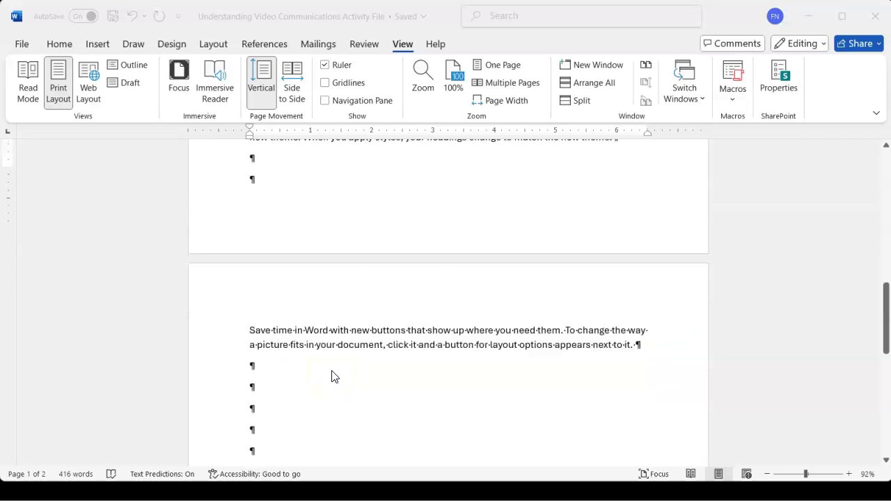
scroll(332, 377, "up", 4)
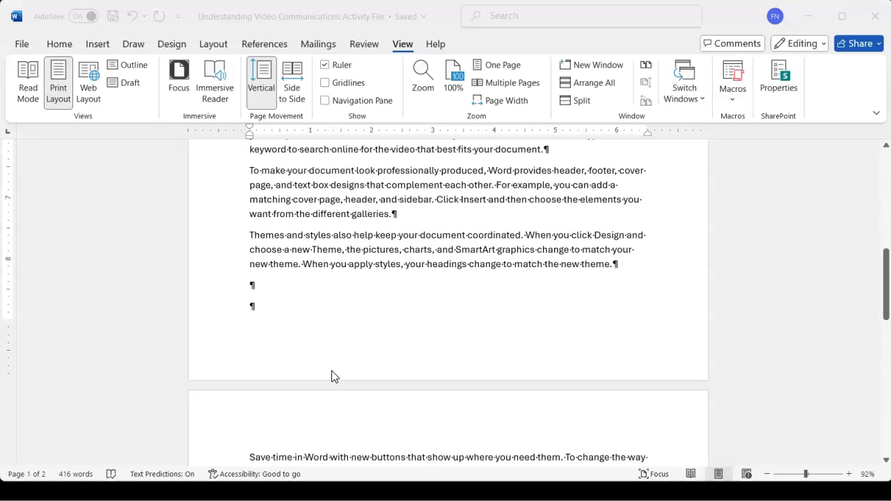
scroll(332, 377, "up", 10)
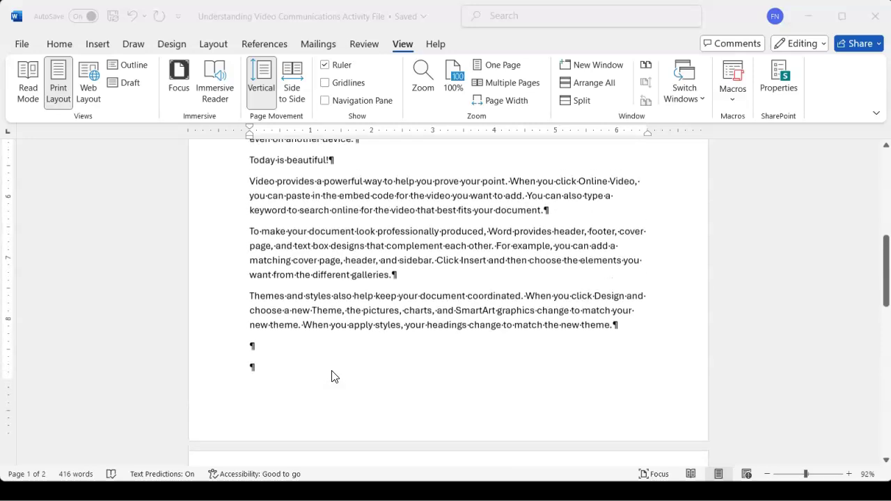
scroll(332, 377, "up", 3)
scroll(332, 377, "down", 12)
scroll(332, 377, "down", 2)
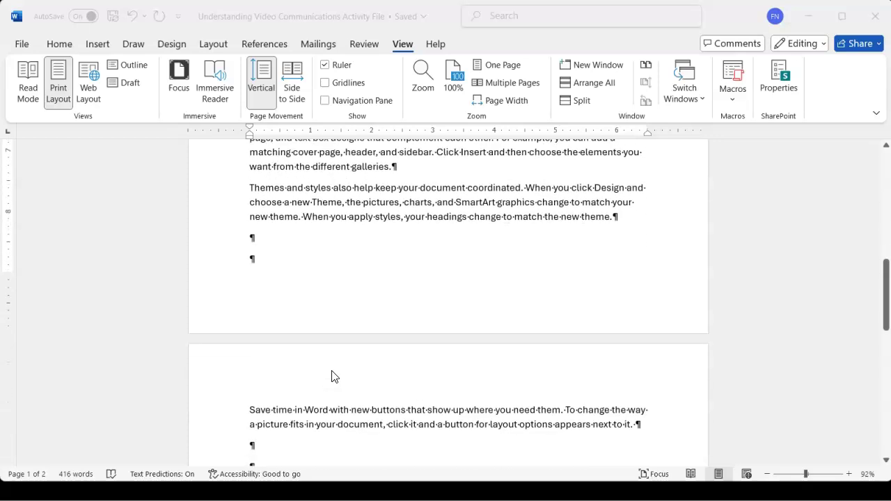
Delete the two empty paragraphs below the "Themes and styles" paragraph so the "Save time in Word" paragraph moves up to page 1.
left_click(279, 245)
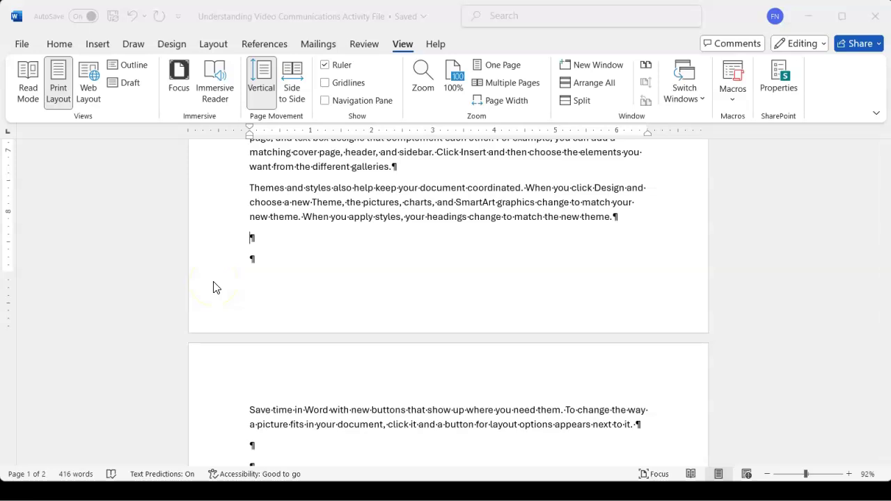
left_click(249, 239)
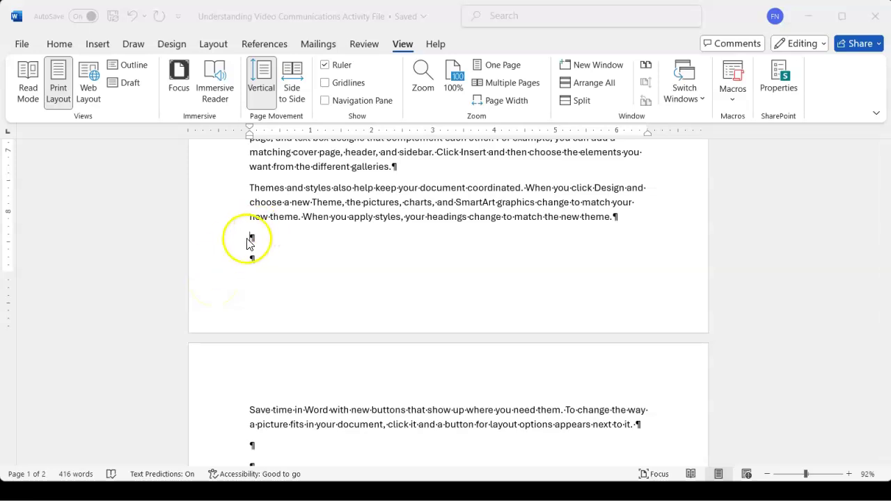
left_click(282, 249)
left_click(250, 237)
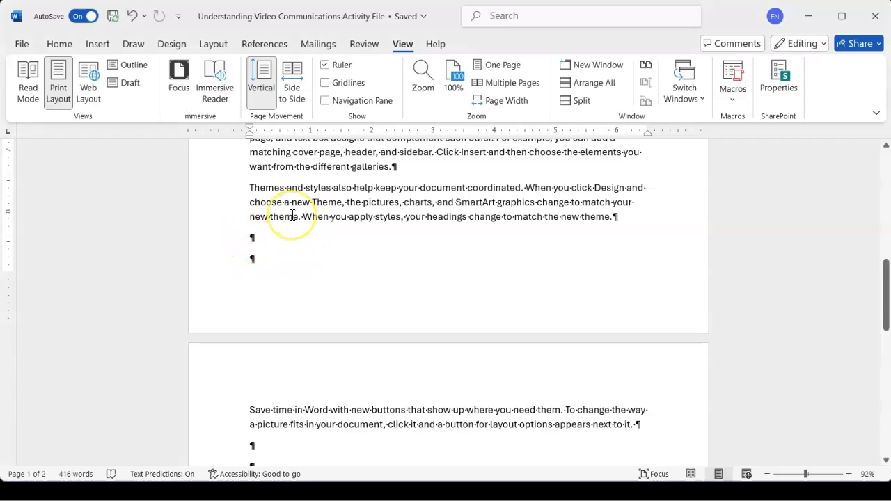
key("Delete")
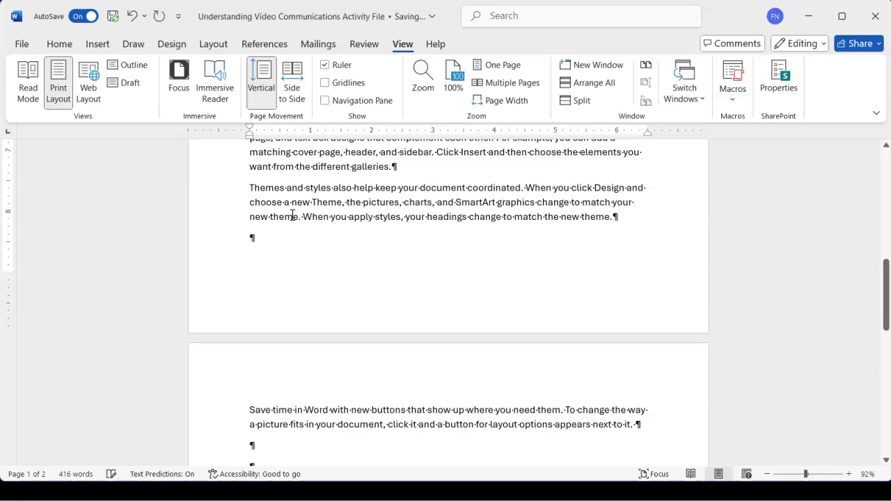
key("Delete")
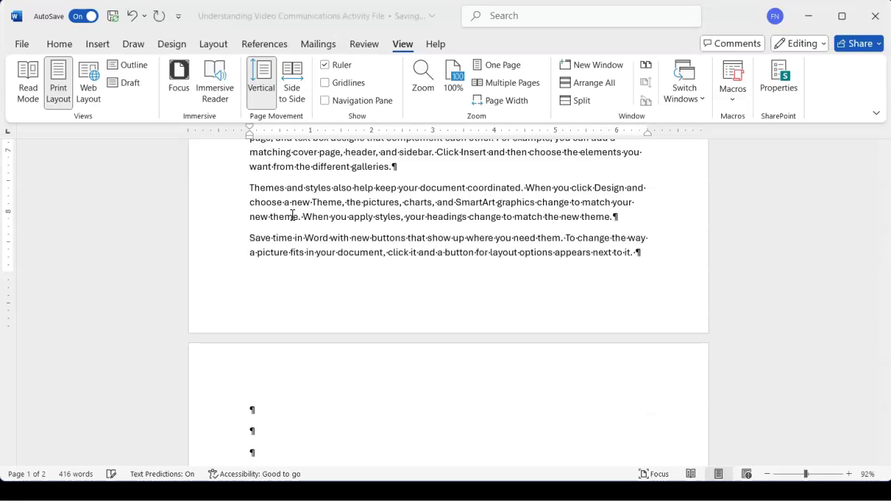
Examine the "Save time in Word" paragraph at the end of page 1 and the empty paragraphs on page 2.
left_click(249, 238)
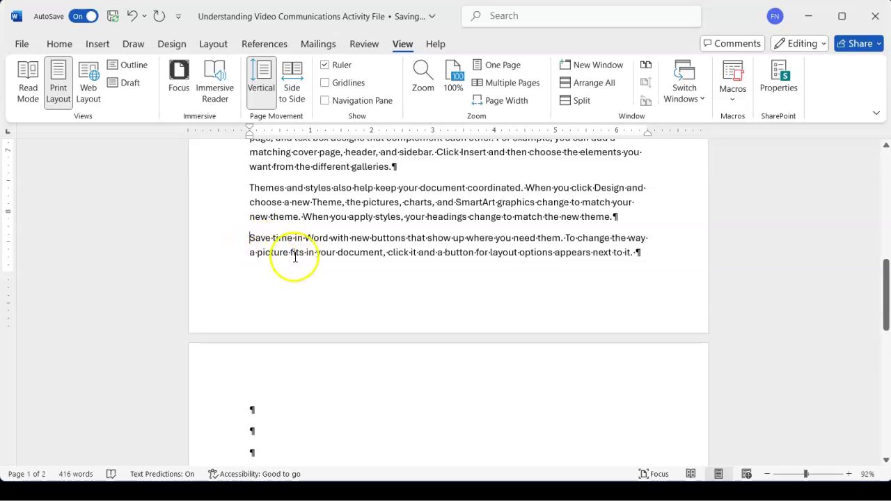
scroll(287, 279, "down", 10)
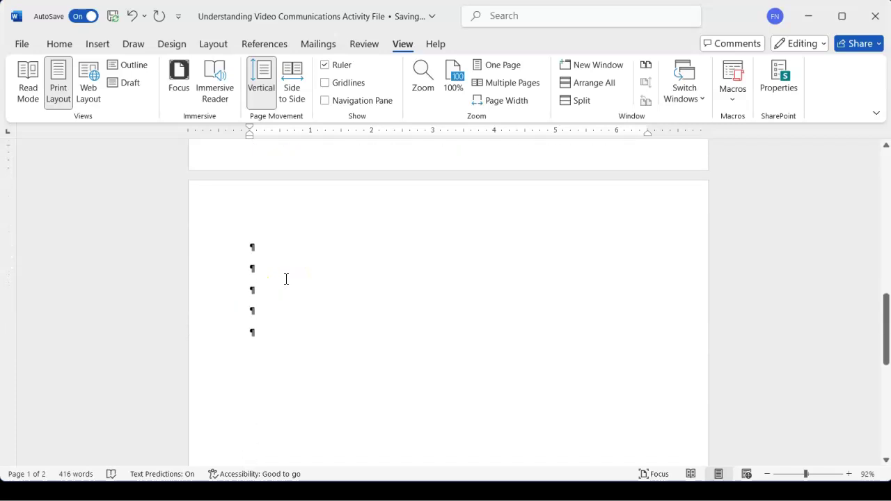
scroll(286, 280, "down", 2)
scroll(286, 279, "up", 5)
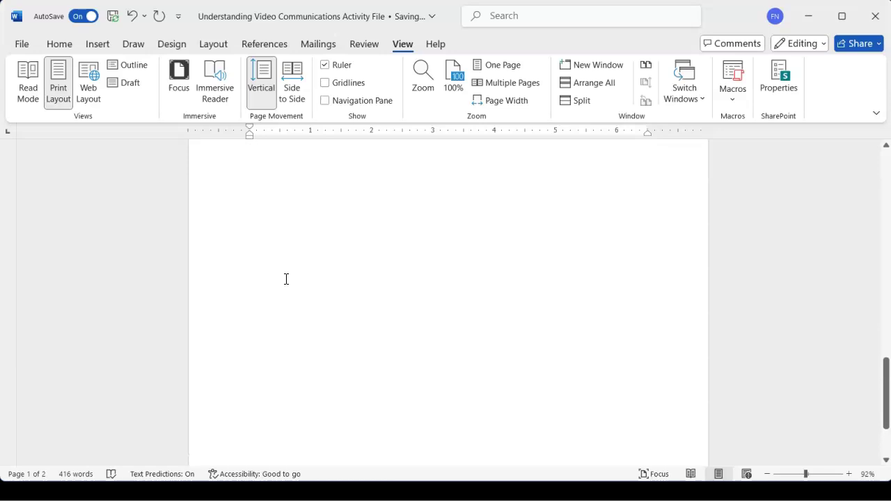
scroll(286, 279, "up", 8)
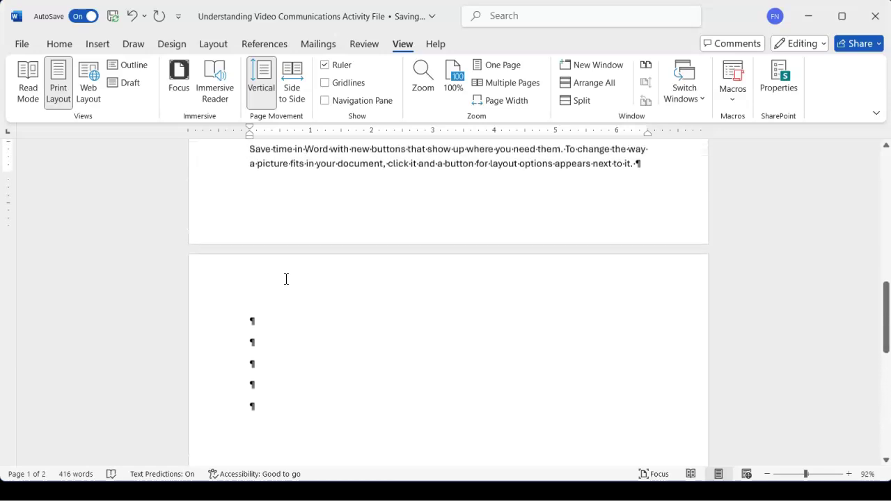
scroll(286, 280, "up", 1)
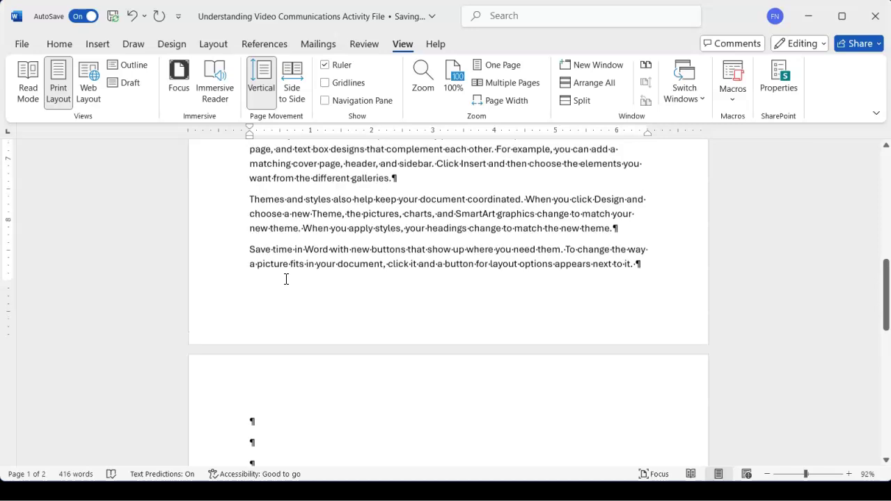
scroll(286, 279, "down", 1)
scroll(286, 279, "up", 4)
scroll(286, 279, "up", 1)
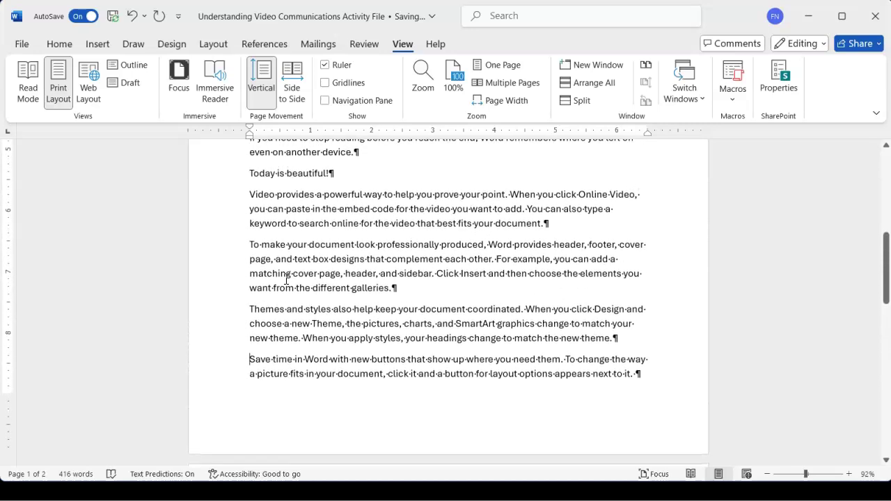
Hide the formatting marks to view the pages without them, and show the marks again on page 2.
key("ctrl+shift+8")
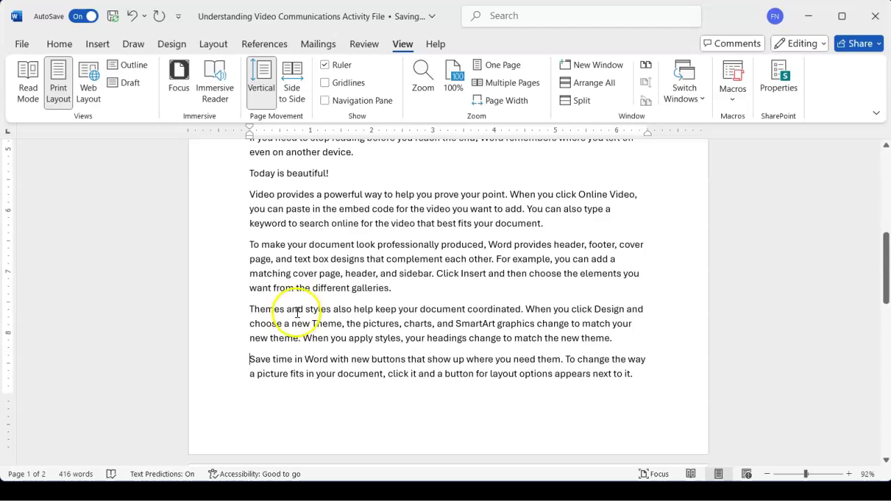
scroll(383, 316, "up", 10)
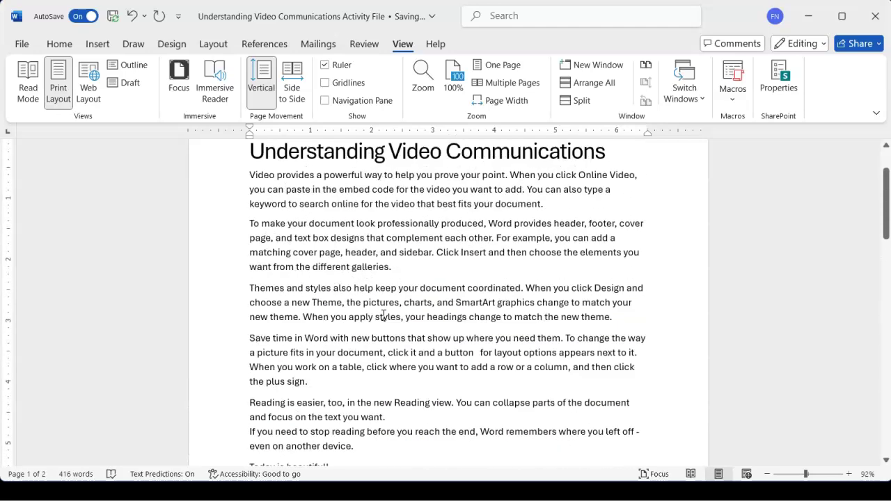
scroll(384, 315, "down", 15)
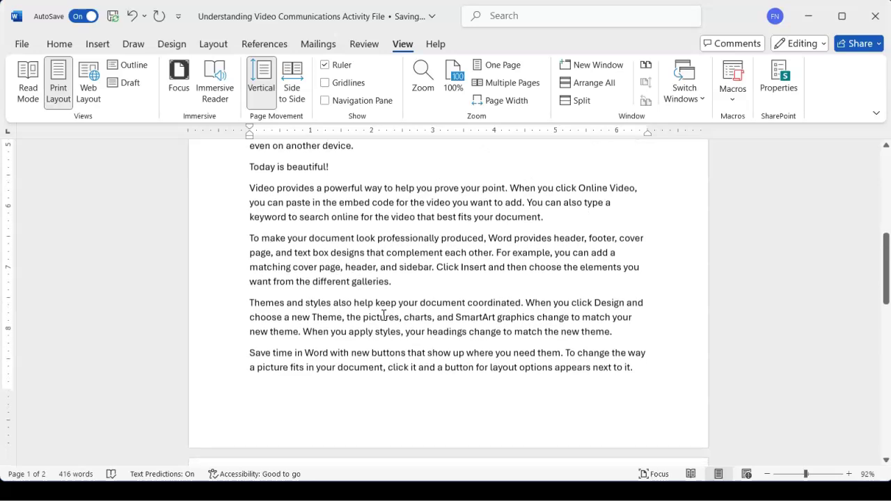
scroll(384, 315, "down", 3)
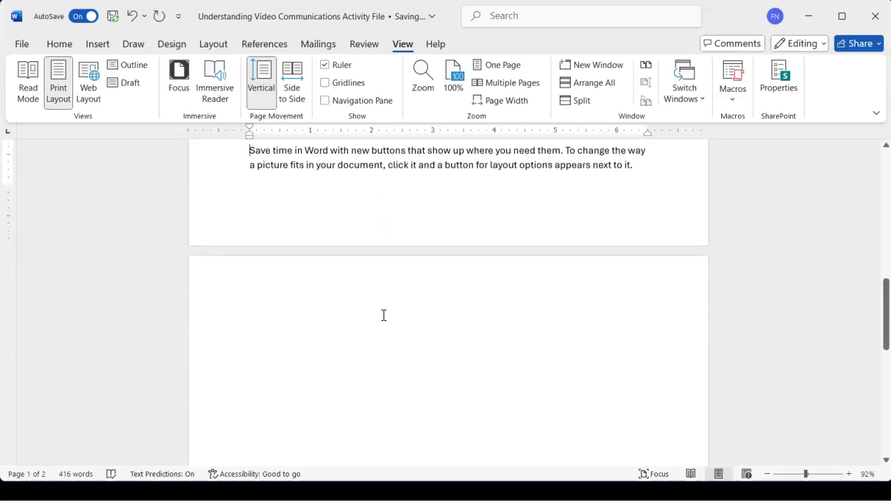
scroll(387, 280, "down", 1)
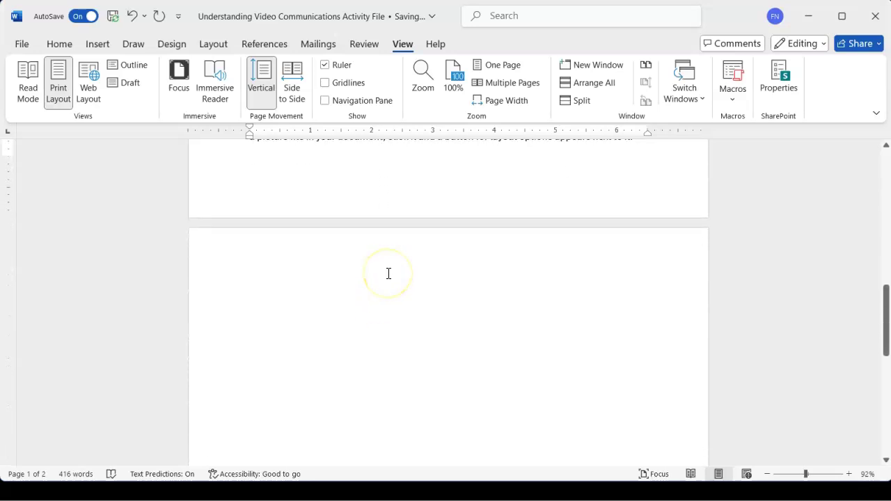
scroll(475, 325, "down", 1)
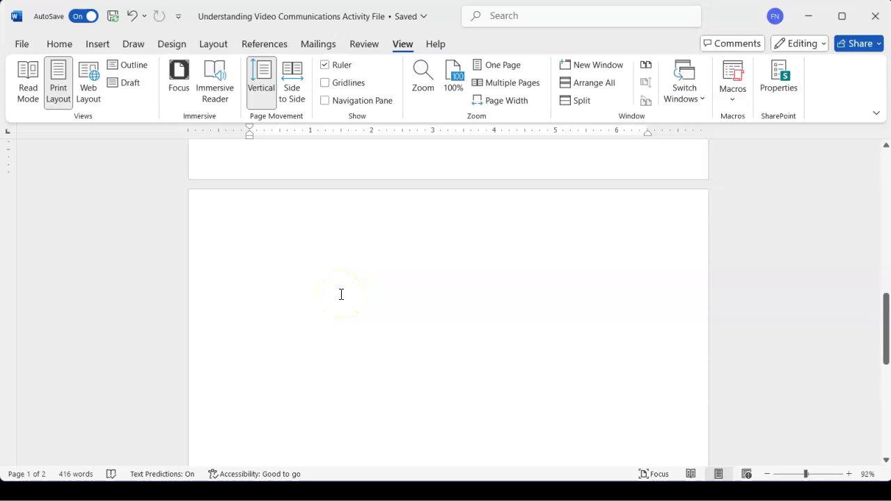
key("ctrl+shift+8")
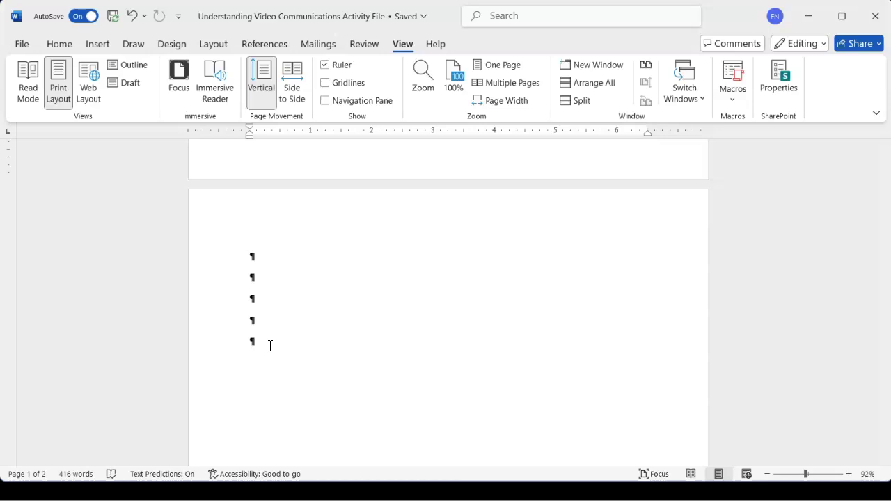
Remove the blank second page by deleting all of its empty paragraphs, starting from the first one.
left_click(270, 345)
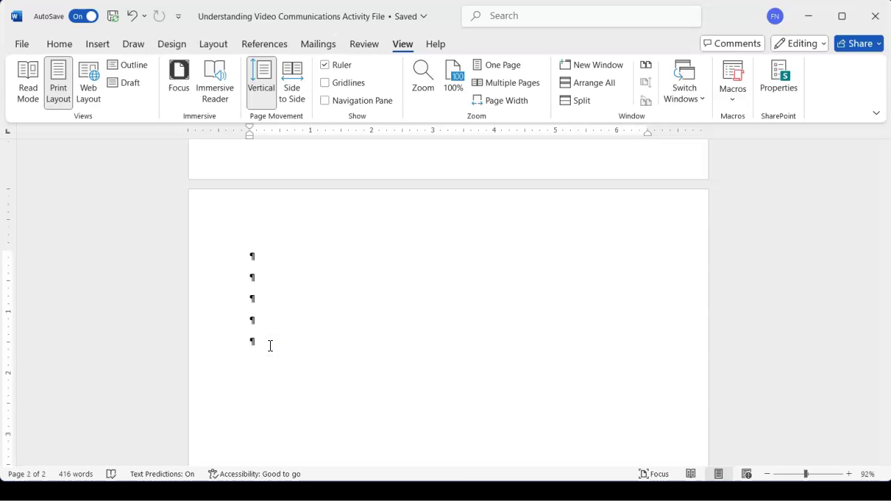
left_click(271, 331)
left_click(287, 299)
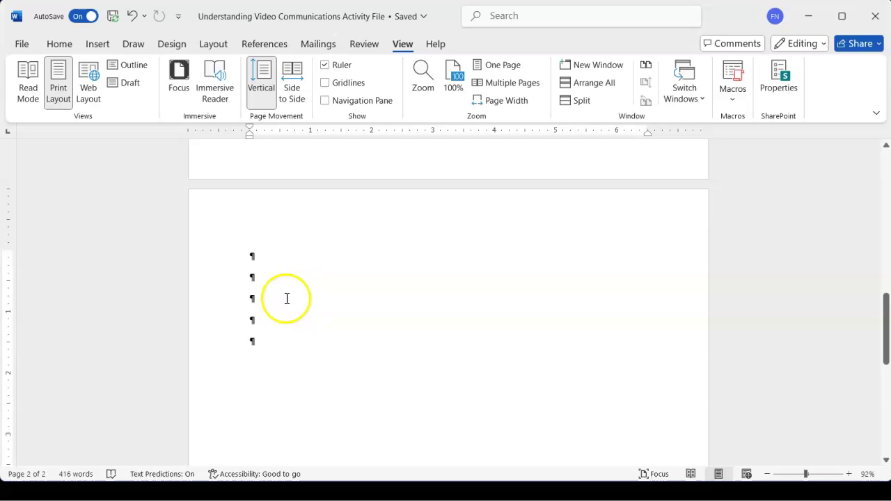
left_click(247, 258)
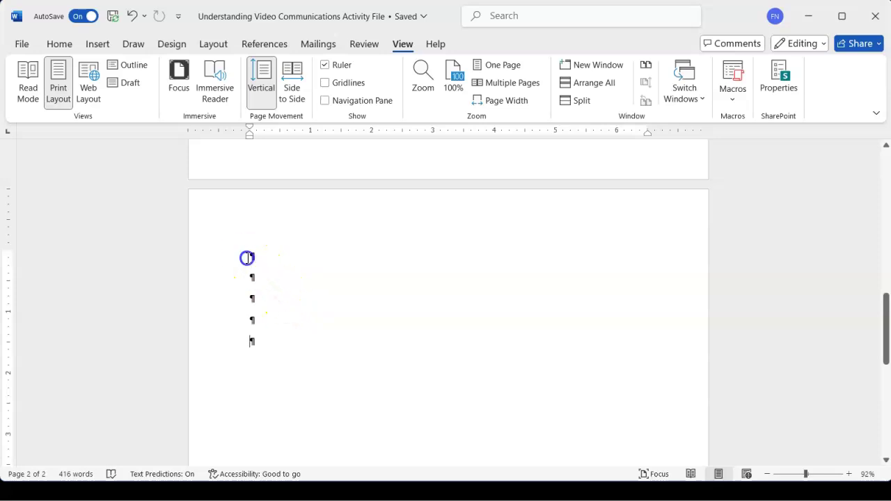
left_click_drag(247, 259, 458, 374)
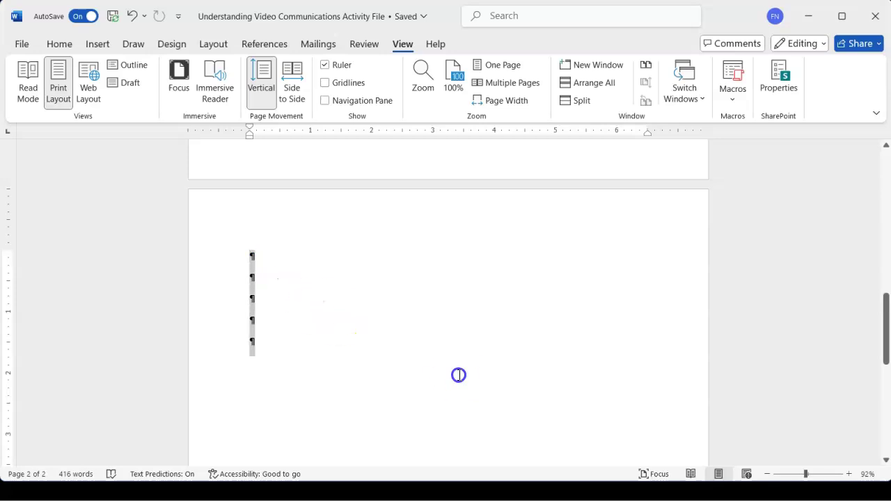
left_click(253, 253)
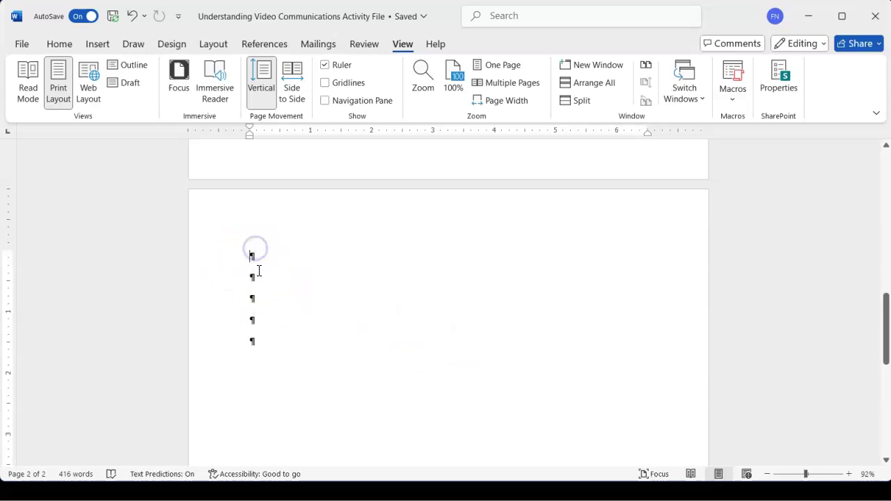
left_click(820, 475)
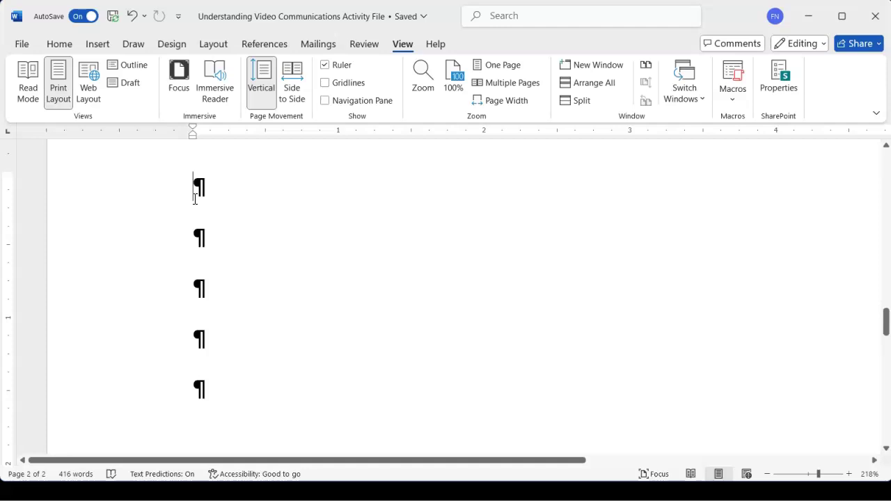
key("Delete")
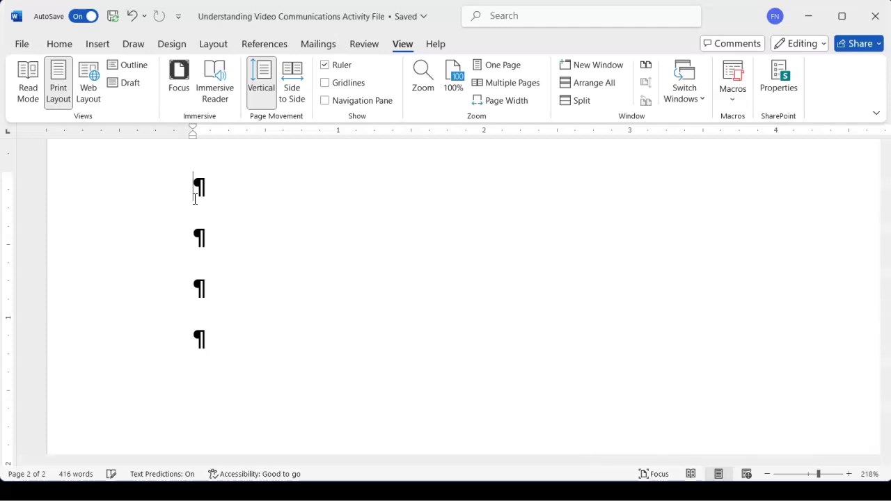
key("Delete")
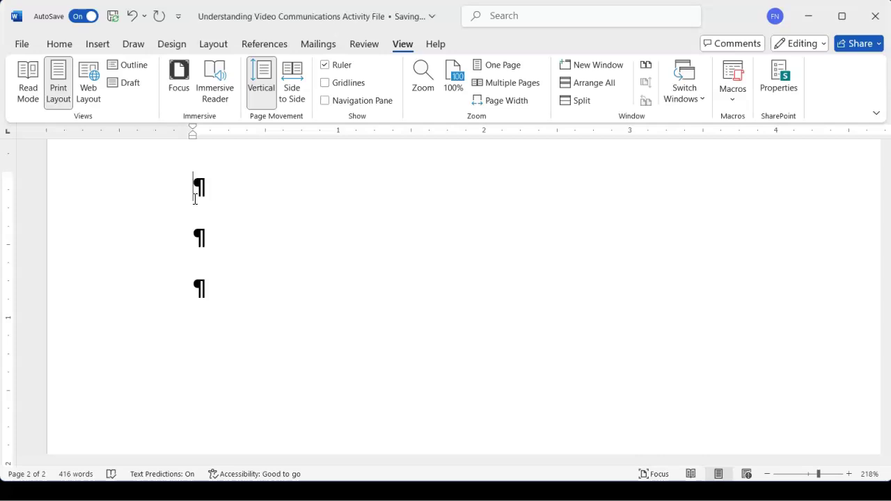
key("Delete")
key("Delete")
key("BackSpace")
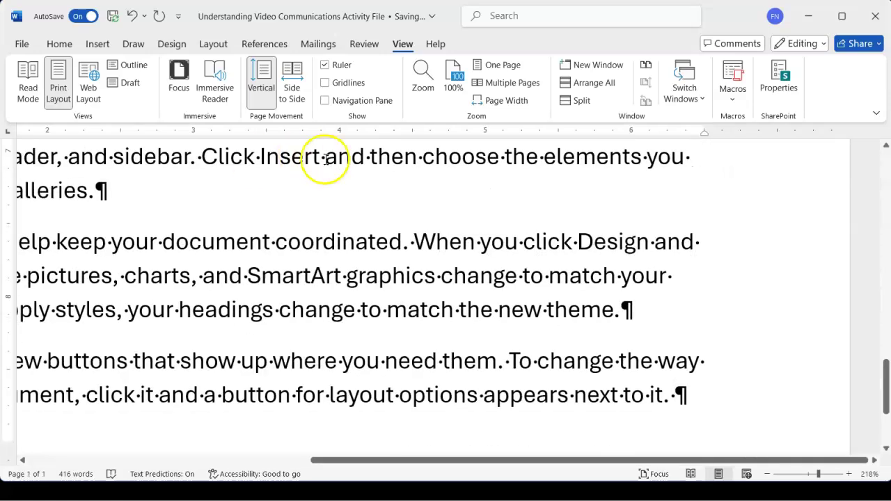
Insert a page break at the end of the final "Save time in Word" paragraph to create a blank second page.
left_click(811, 476)
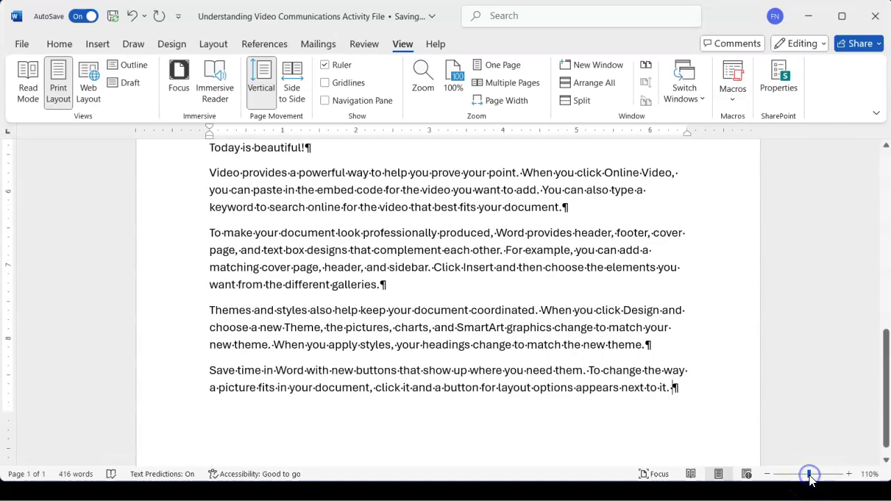
scroll(325, 355, "down", 2)
scroll(325, 356, "up", 1)
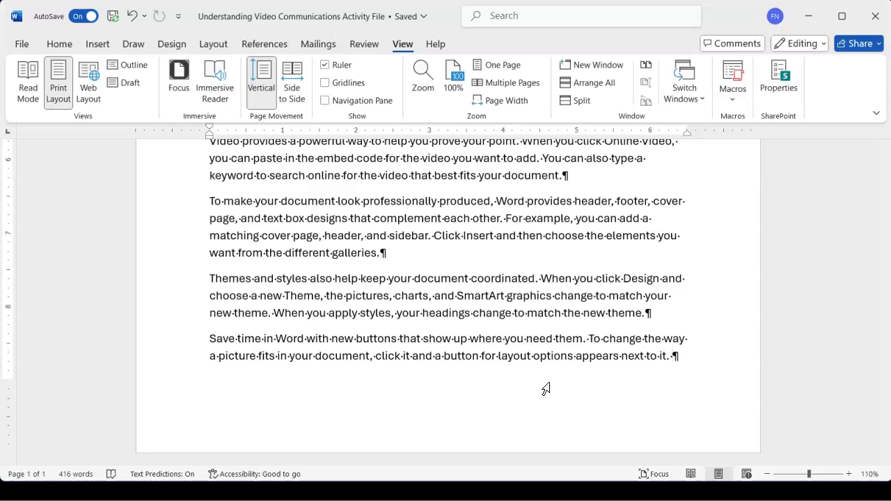
scroll(546, 389, "down", 1)
scroll(546, 389, "up", 1)
key("ctrl+Return")
left_click(464, 344)
scroll(463, 344, "down", 2)
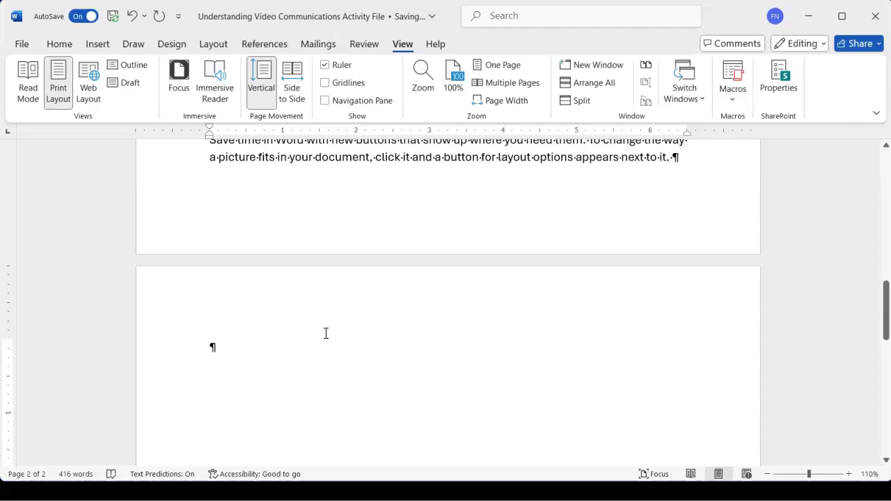
Remove the blank second page and insert two page breaks after the final "Save time in Word" paragraph.
key("BackSpace")
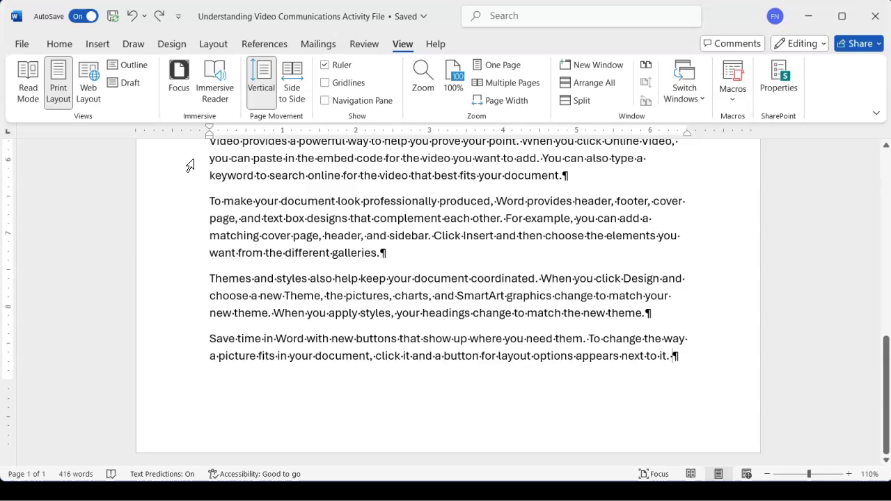
key("ctrl+Return")
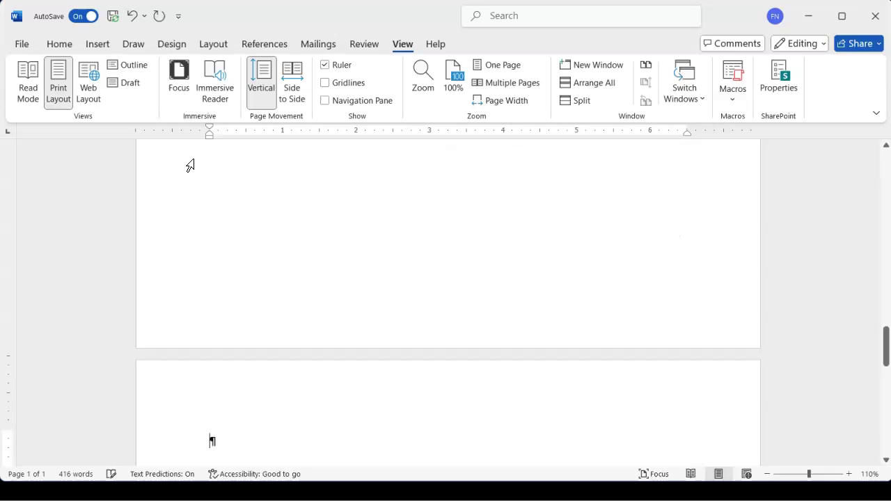
scroll(191, 165, "up", 5)
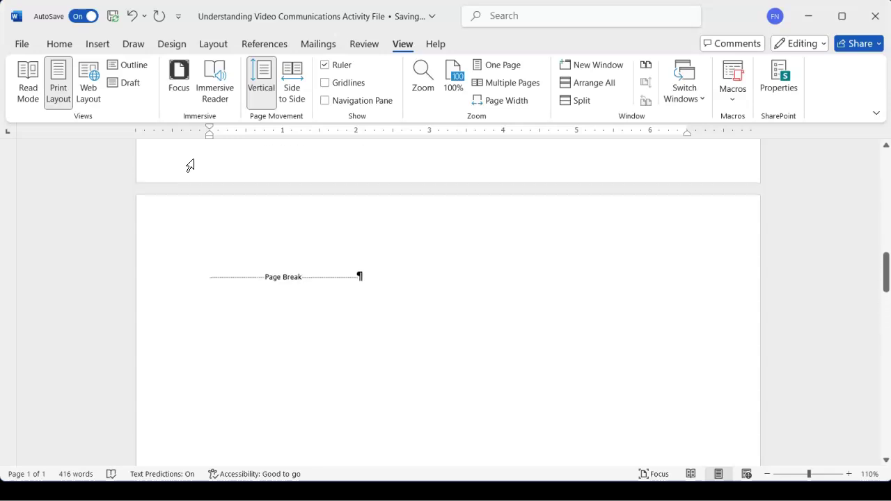
scroll(190, 165, "down", 5)
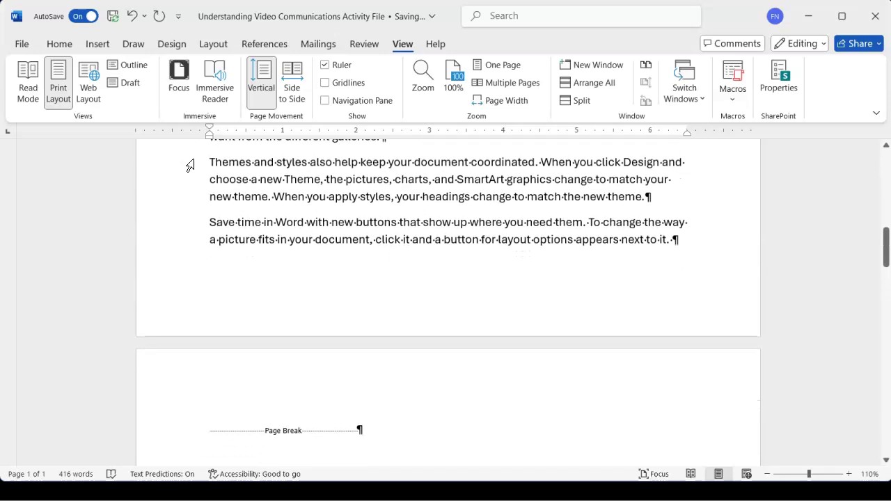
Remove the blank pages 2 and 3 by deleting the empty paragraph on page 3 and the page breaks before it.
left_click(234, 303)
left_click(328, 329)
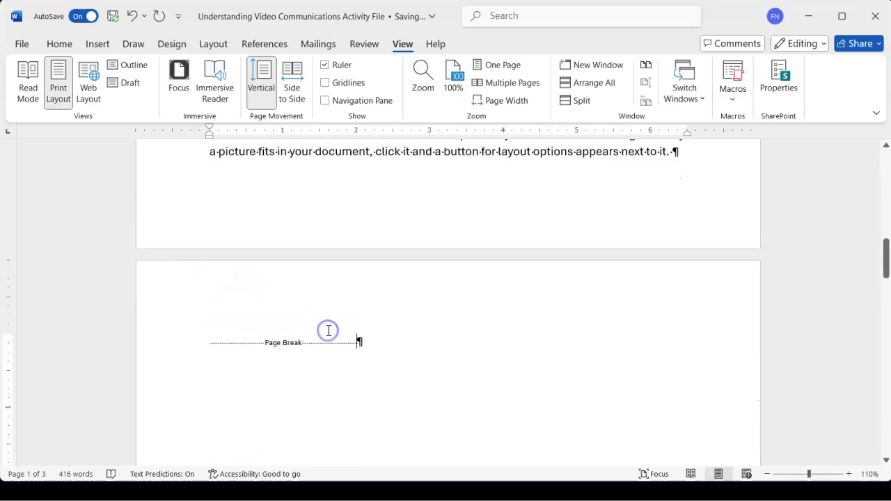
scroll(329, 330, "down", 1)
scroll(328, 331, "down", 10)
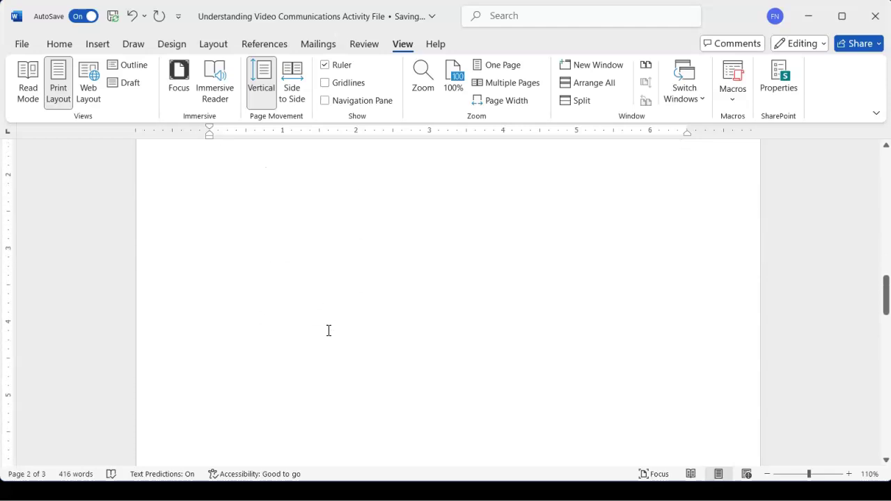
scroll(328, 331, "down", 1)
left_click(263, 303)
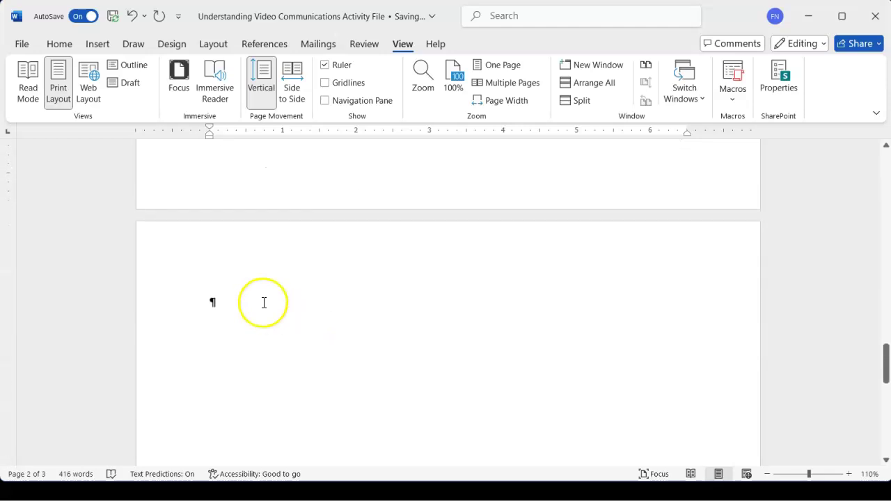
left_click(254, 316)
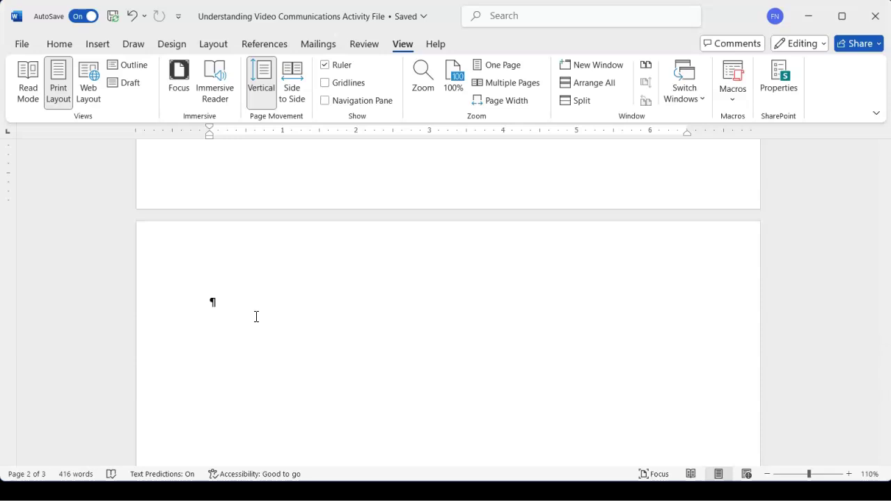
mouse_move(246, 291)
left_mouse_down()
mouse_move(194, 309)
mouse_move(206, 310)
left_mouse_up()
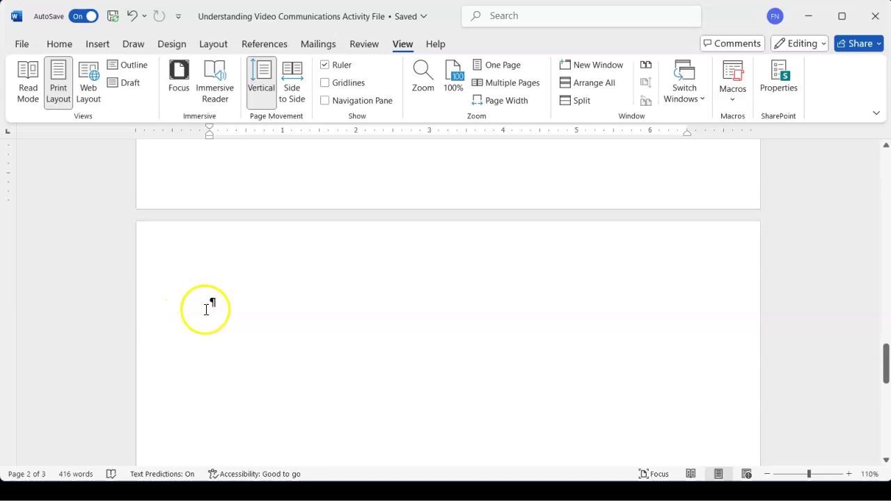
key("BackSpace")
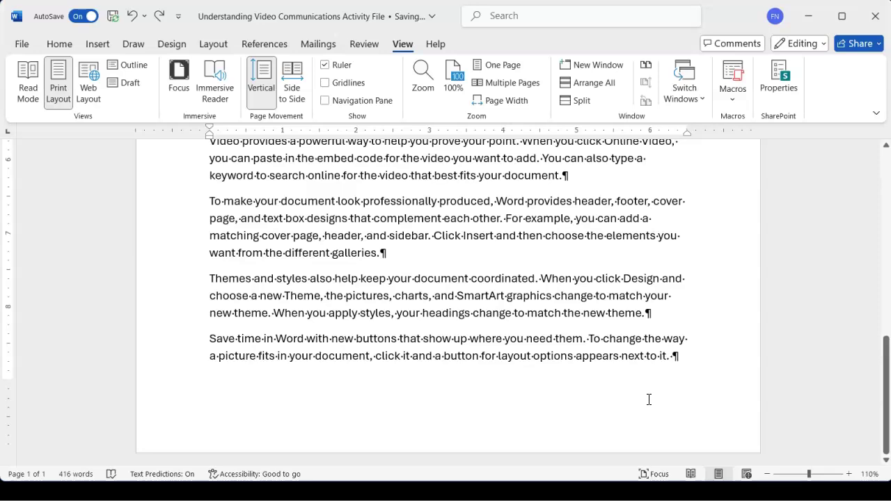
Bring back the blank second page, add another empty paragraph to it, and delete that page's content again.
key("ctrl+z")
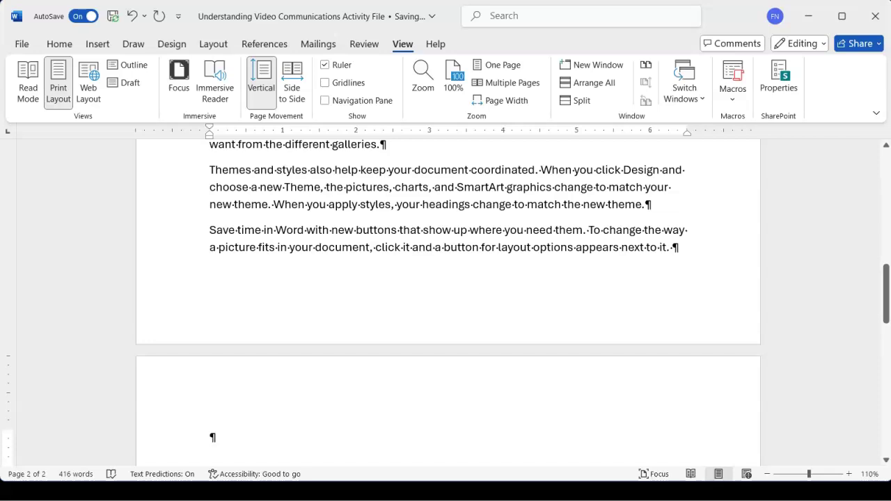
key("Return")
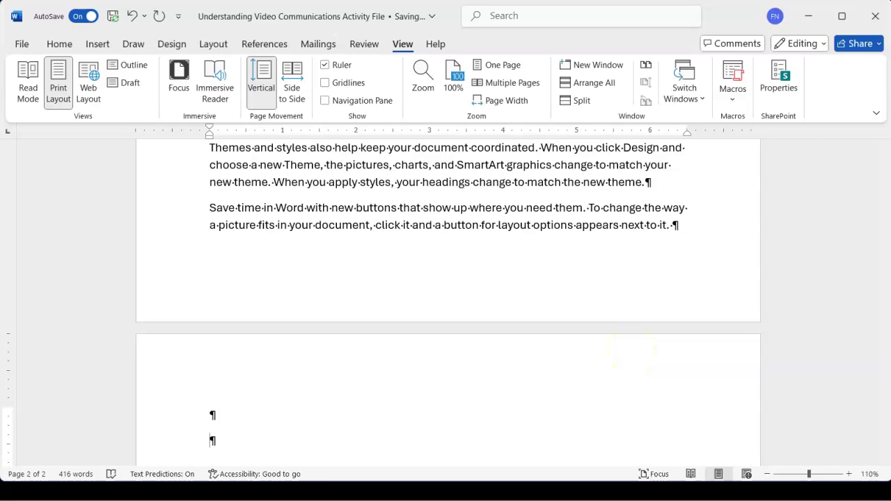
key("BackSpace")
key("BackSpace")
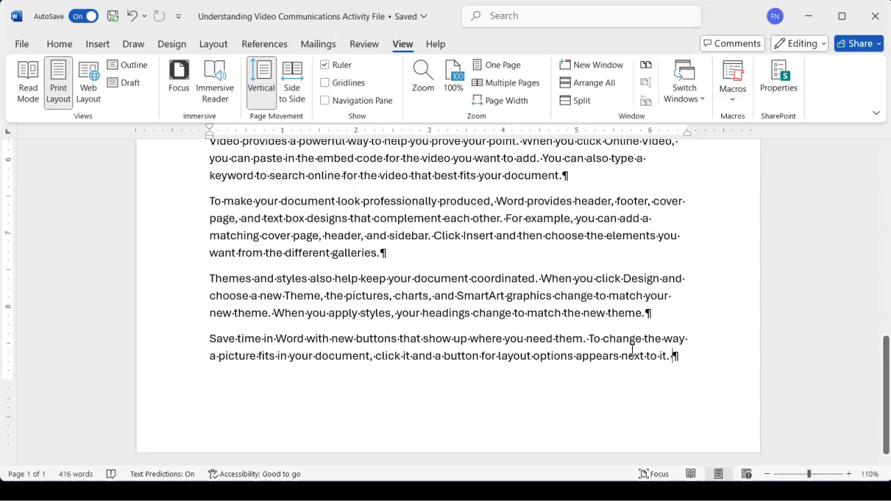
Insert a page break directly below the "Today is beautiful!" paragraph and zoom the document out to 70%.
scroll(632, 230, "up", 1)
scroll(635, 229, "up", 4)
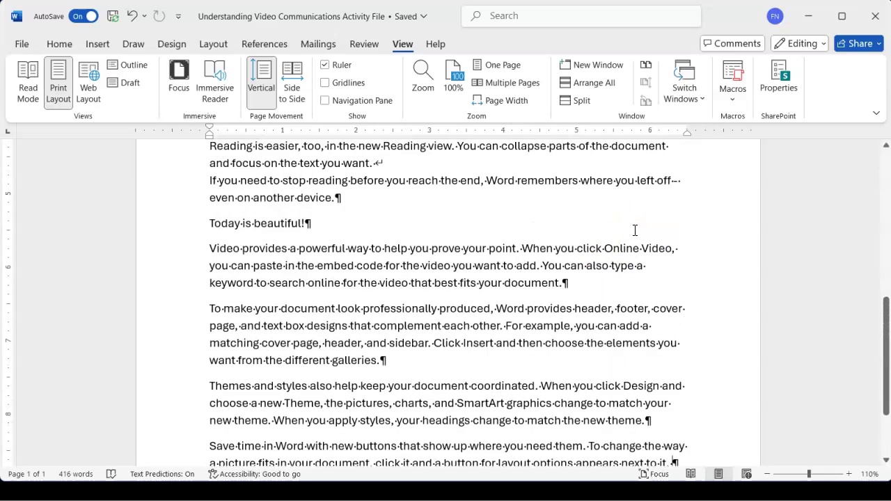
scroll(635, 230, "down", 2)
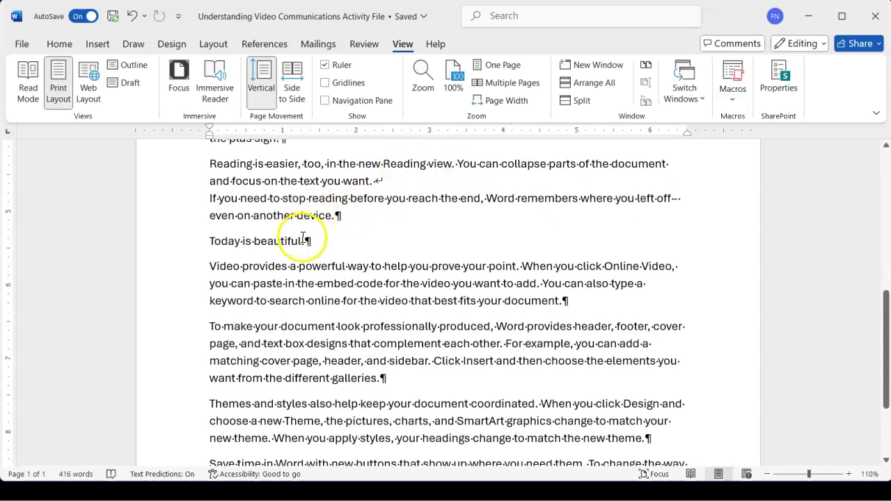
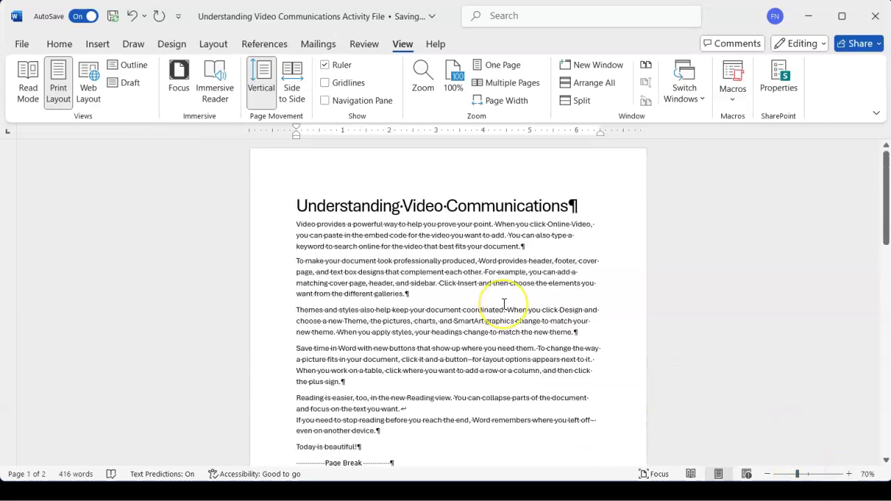
scroll(504, 304, "down", 3)
scroll(505, 303, "up", 2)
scroll(504, 303, "up", 1)
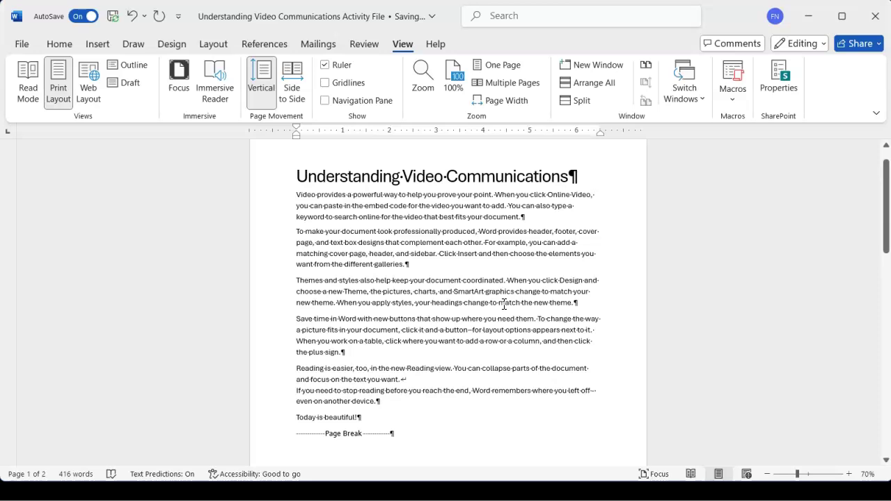
Hide the formatting marks and zoom out to 29% to examine the gap between "Today is beautiful!" and page 2.
key("ctrl+shift+8")
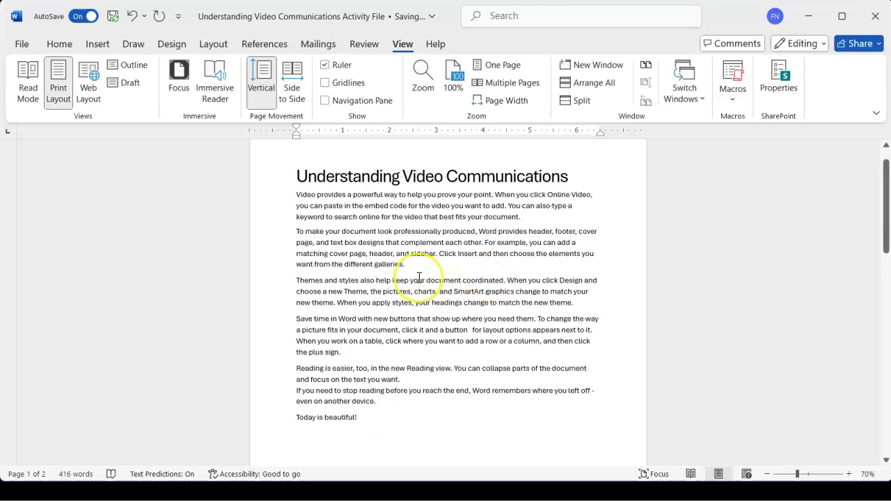
scroll(422, 279, "down", 1)
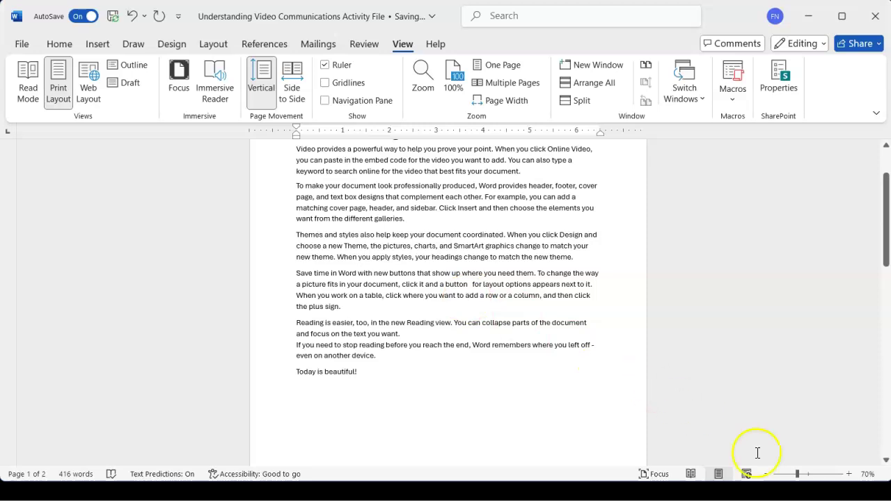
left_click(791, 475)
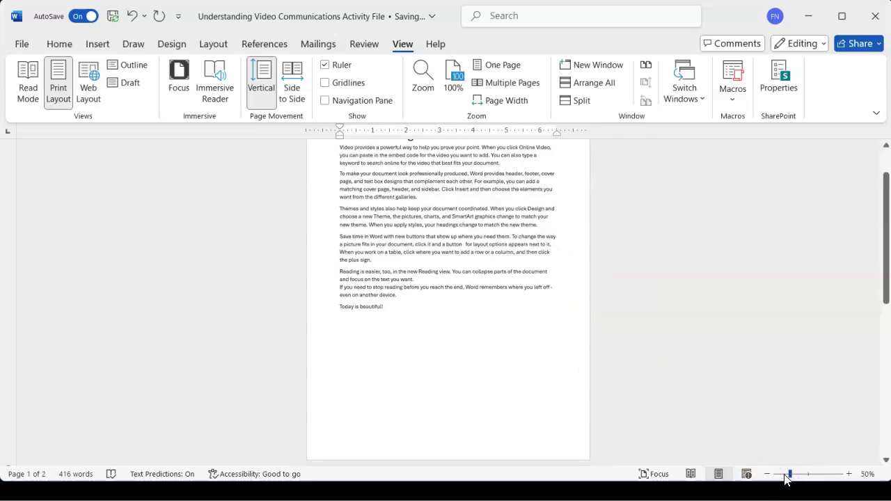
left_click_drag(790, 474, 782, 476)
scroll(517, 378, "up", 2)
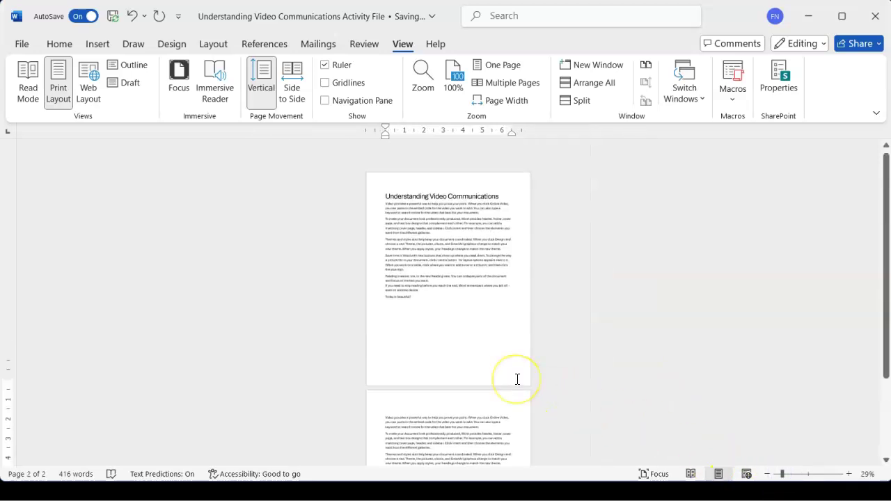
scroll(517, 380, "down", 1)
scroll(518, 379, "down", 3)
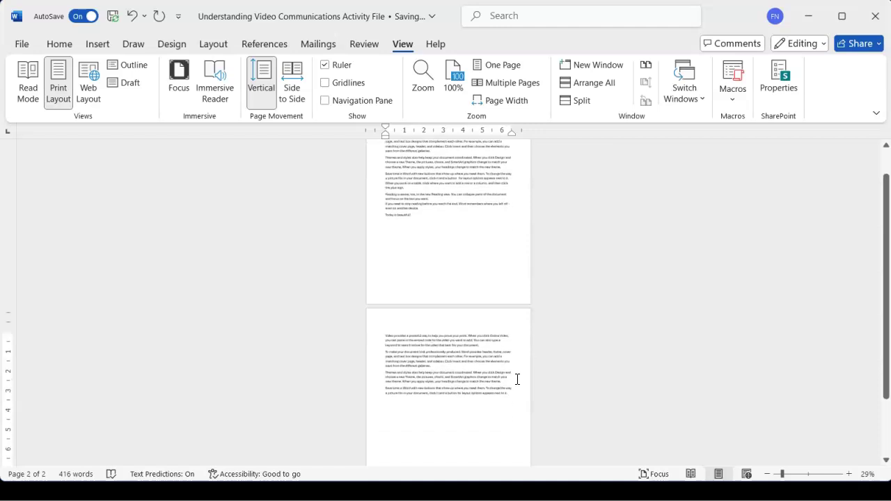
scroll(518, 380, "up", 3)
left_click(470, 279)
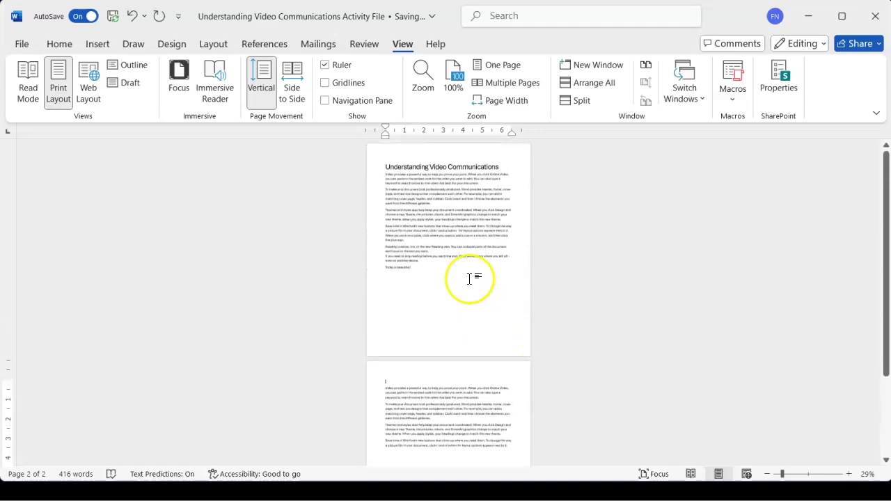
left_click(411, 269)
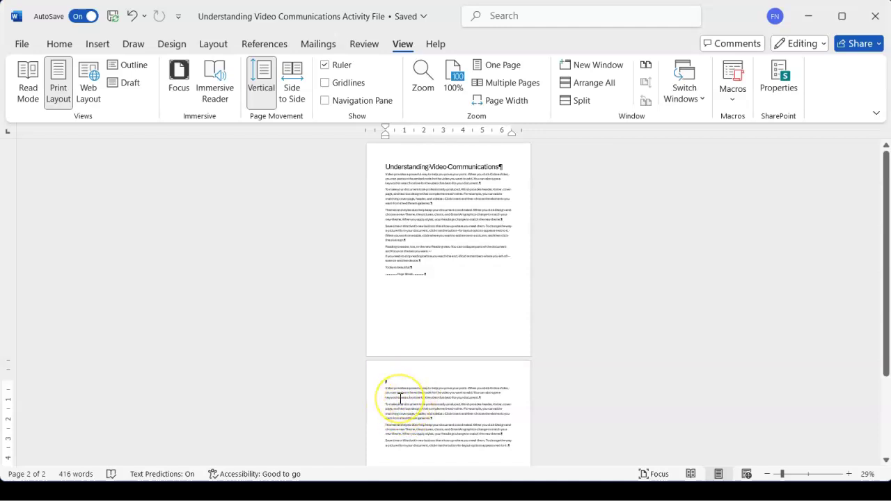
Zoom in to 129% and examine the page break mark below "Today is beautiful!" and the space after it.
left_click(812, 476)
scroll(465, 253, "up", 5)
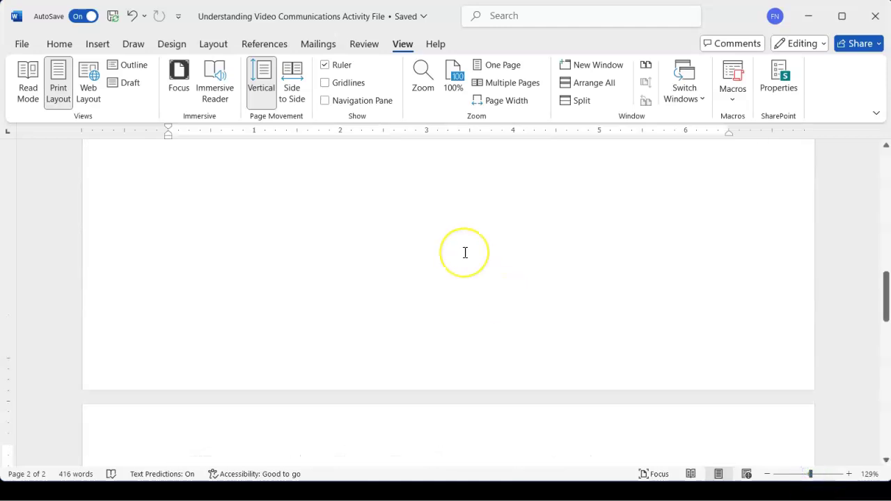
right_click(464, 253)
left_click(344, 298)
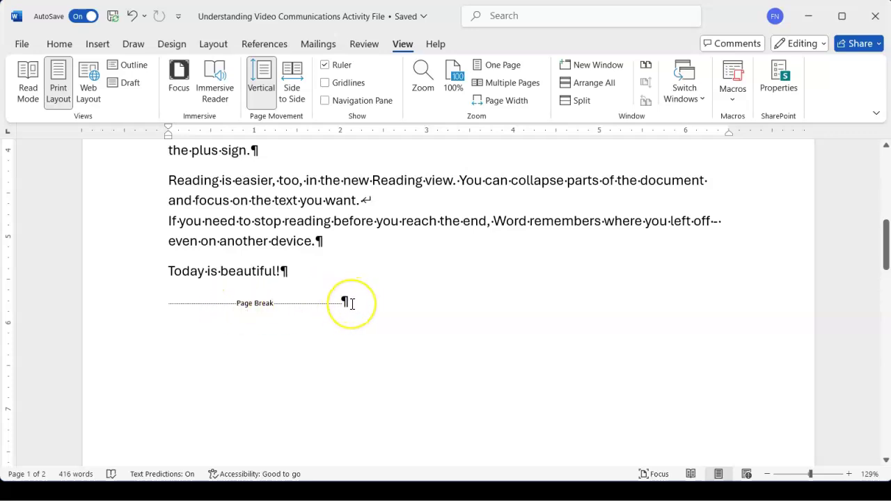
scroll(352, 304, "down", 1)
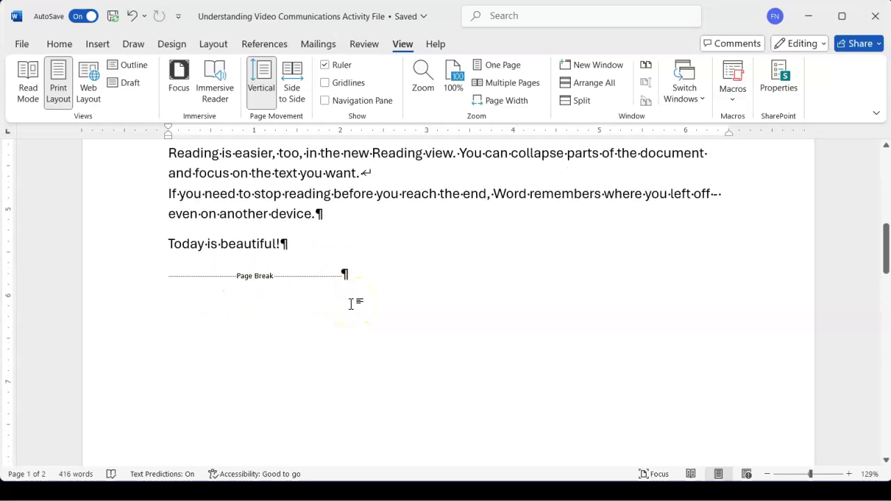
scroll(352, 304, "down", 2)
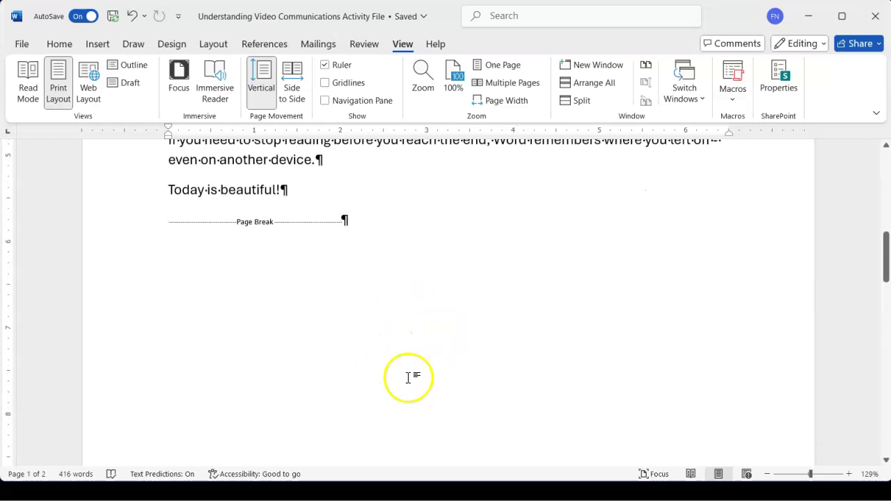
scroll(411, 360, "down", 2)
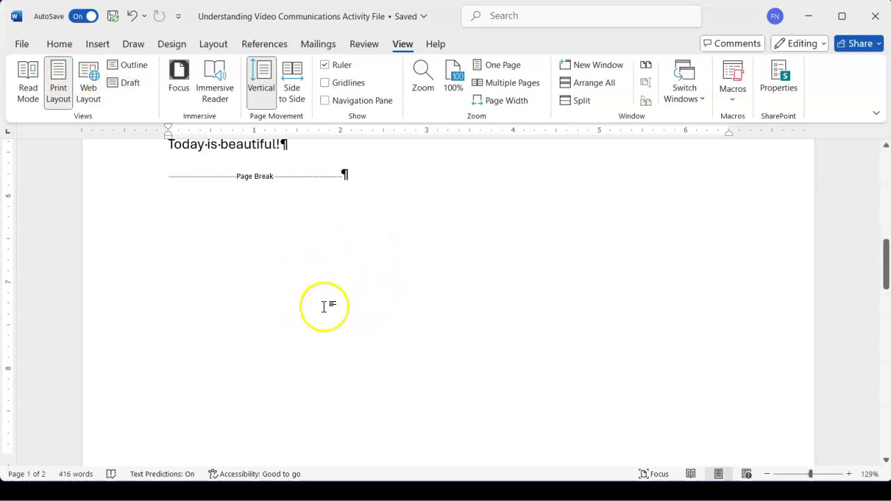
scroll(351, 327, "up", 3)
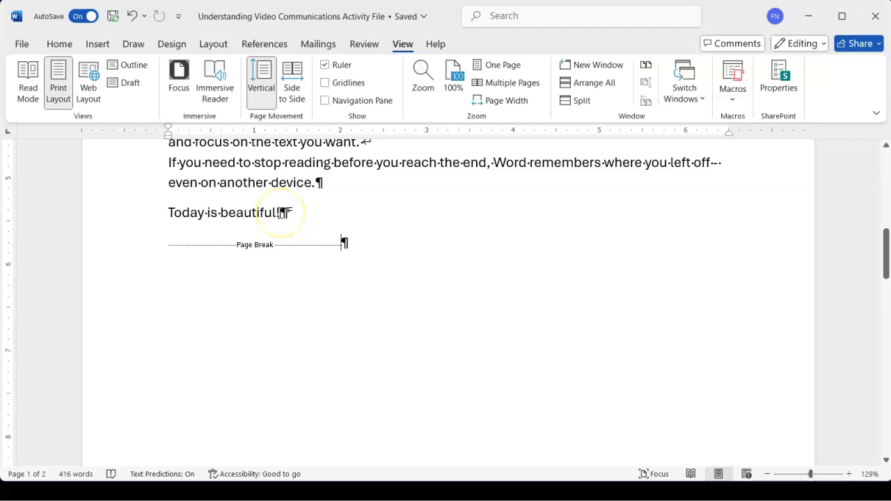
Add "Today is another sweet day" after "Today is beautiful!" and undo that addition.
left_click(280, 212)
type("Today is another sweet day")
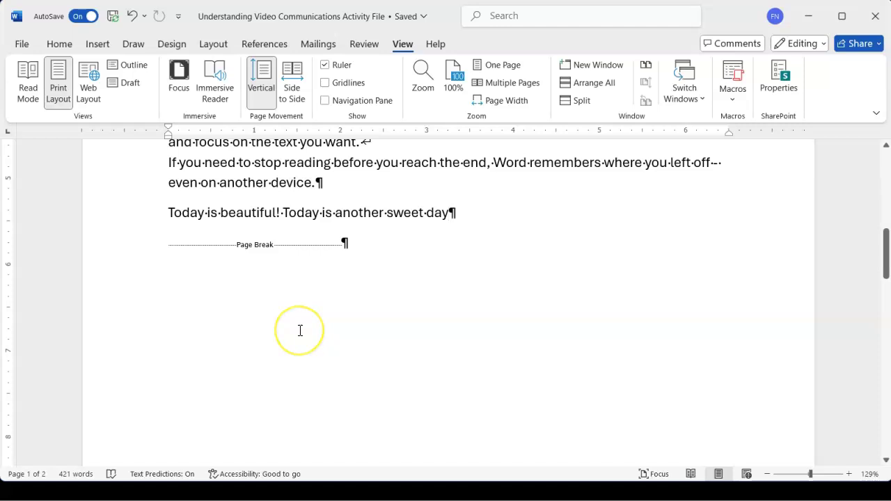
scroll(300, 331, "down", 1)
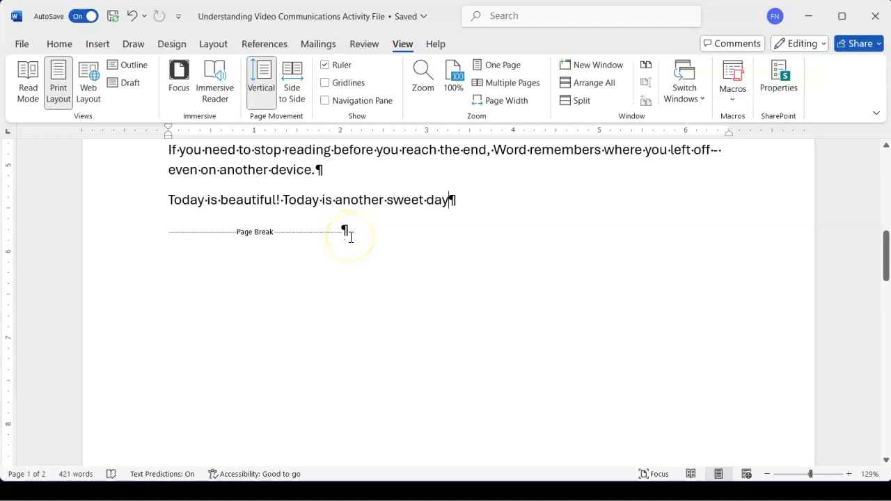
key("ctrl+z")
scroll(351, 238, "down", 5)
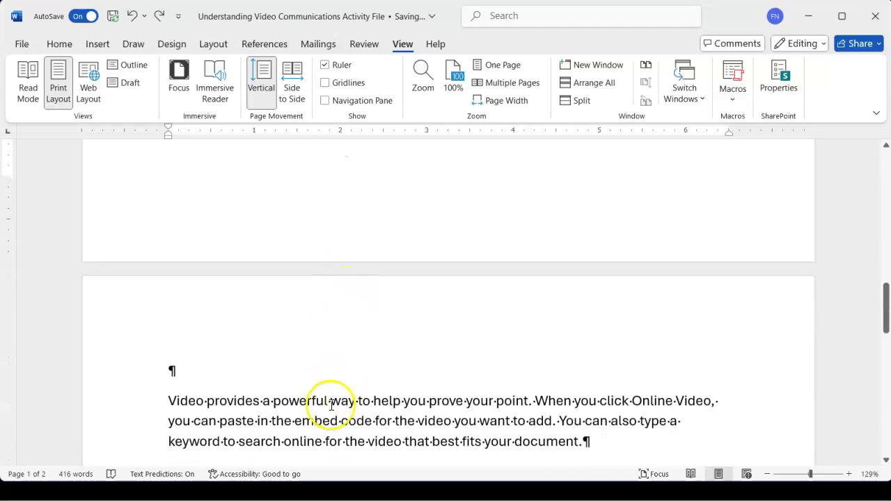
scroll(317, 431, "down", 3)
scroll(317, 432, "up", 10)
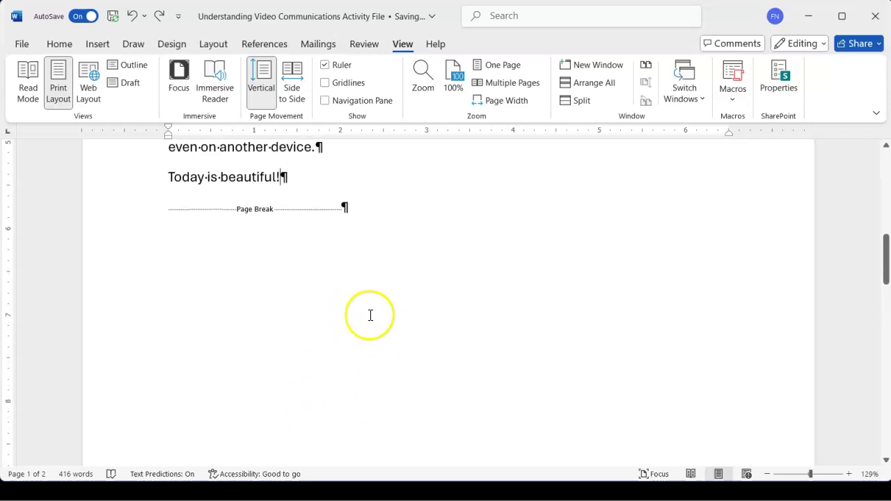
scroll(386, 324, "down", 3)
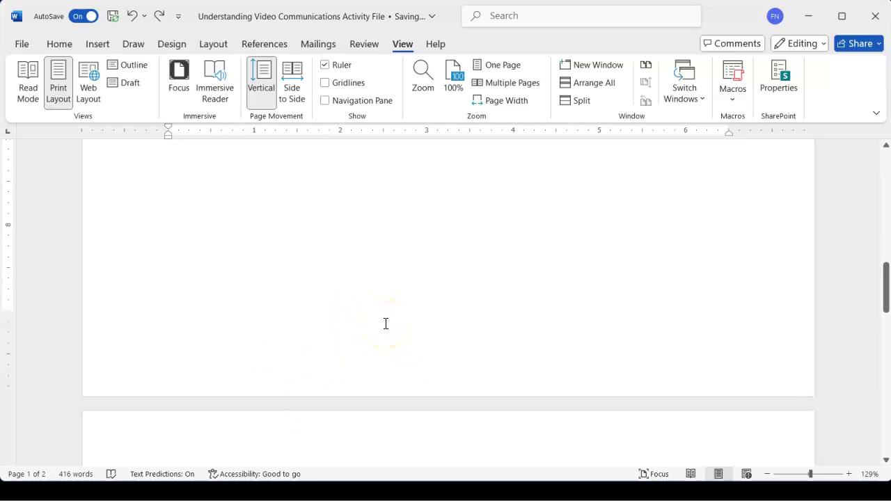
Delete the page break and the empty paragraphs between "Today is beautiful!" and the following "Video provides" paragraph.
scroll(386, 324, "down", 3)
scroll(386, 323, "up", 5)
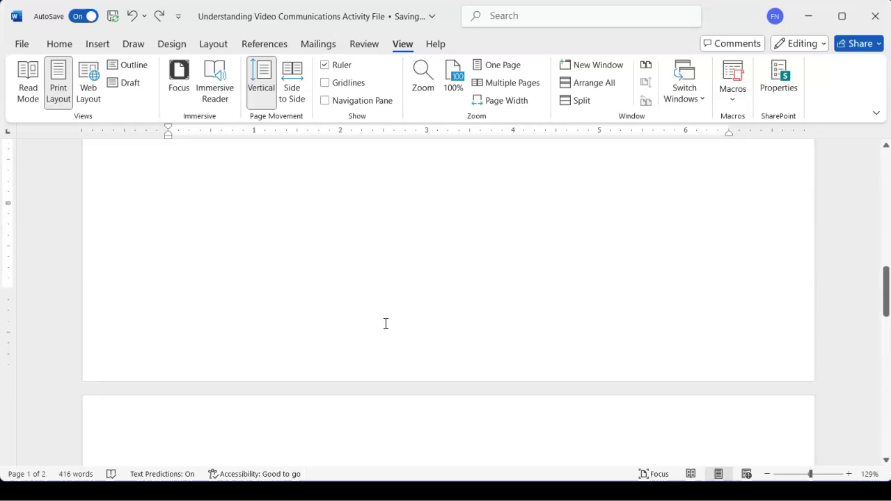
scroll(386, 323, "up", 2)
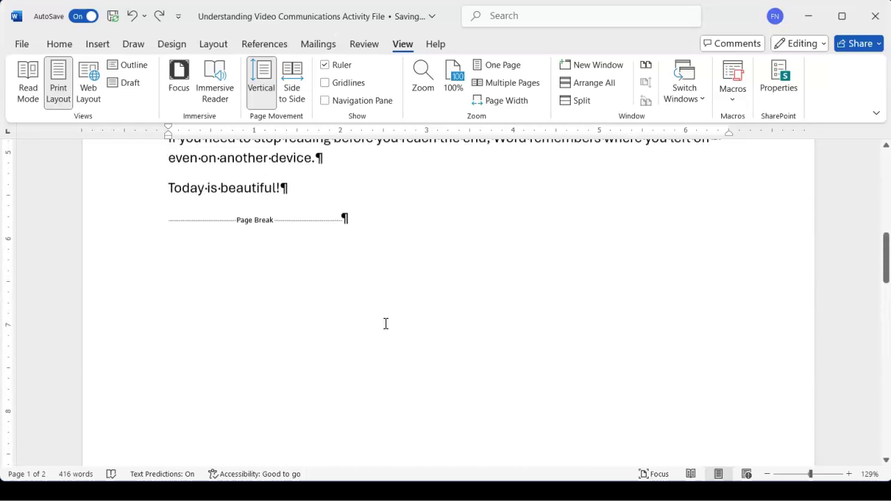
left_click(344, 222)
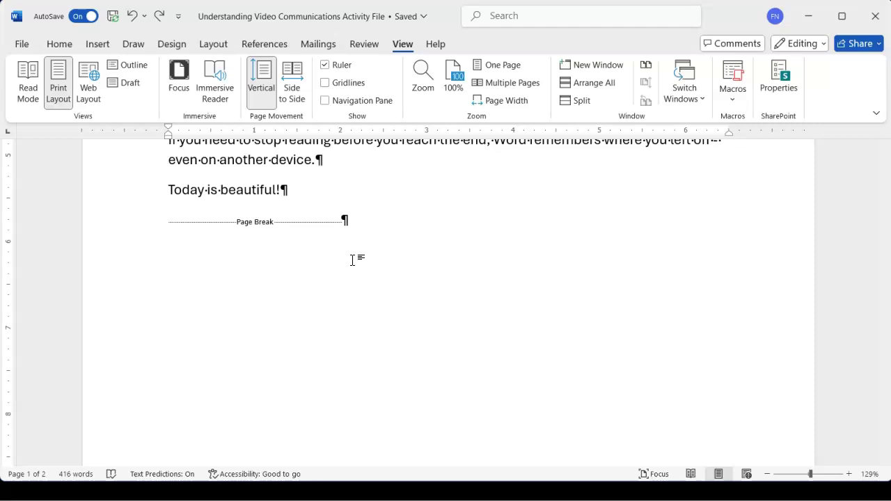
key("BackSpace")
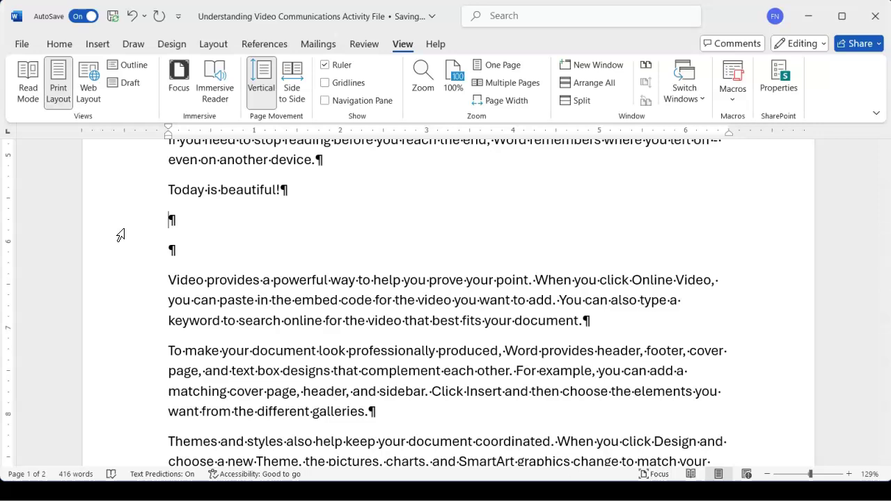
key("BackSpace")
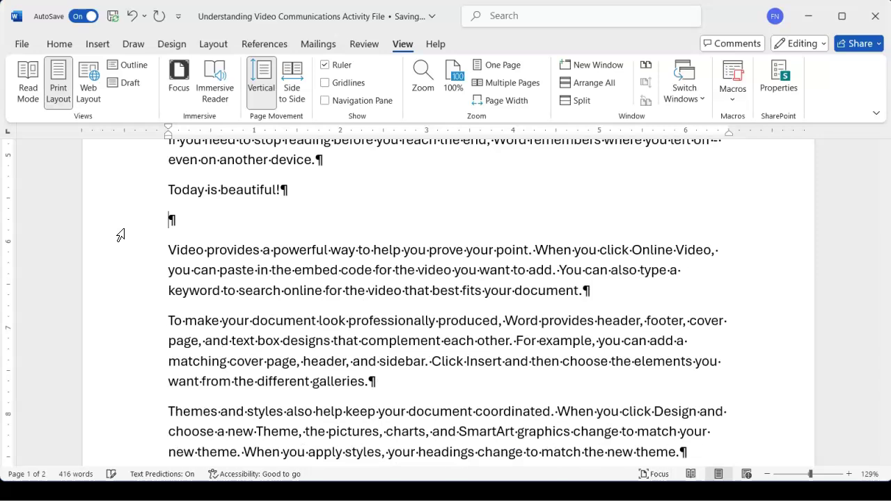
key("Delete")
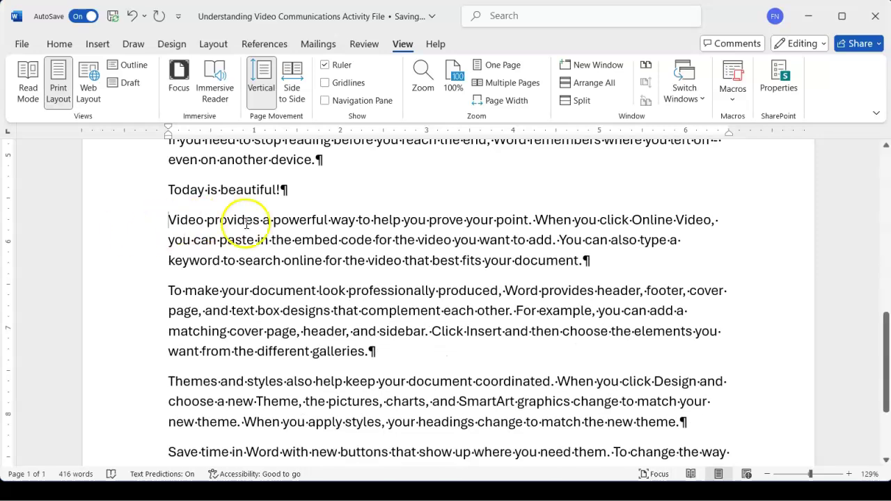
Examine the line break mark and the closing paragraph mark in the "Reading is easier" paragraph.
scroll(356, 237, "up", 5)
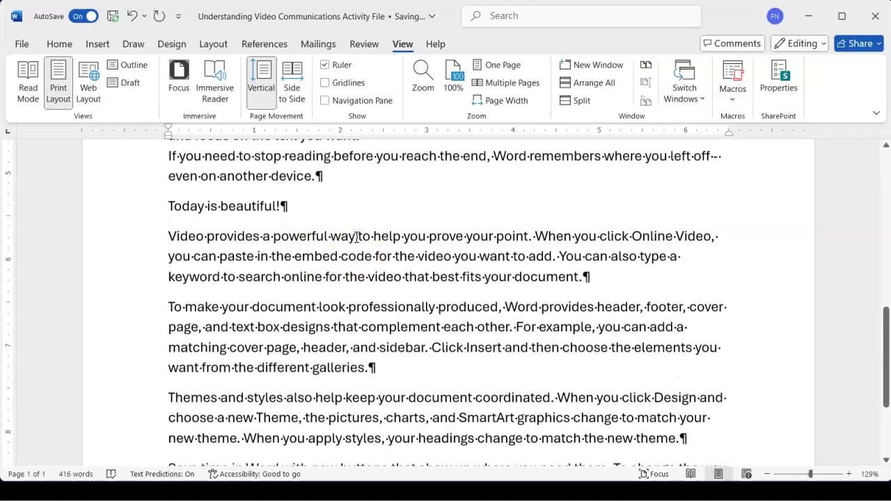
scroll(356, 238, "up", 2)
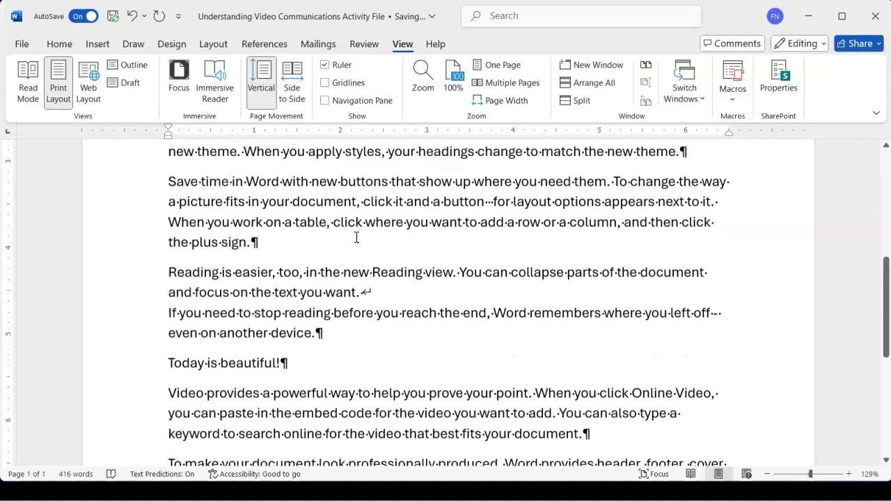
scroll(356, 238, "down", 2)
scroll(356, 238, "up", 1)
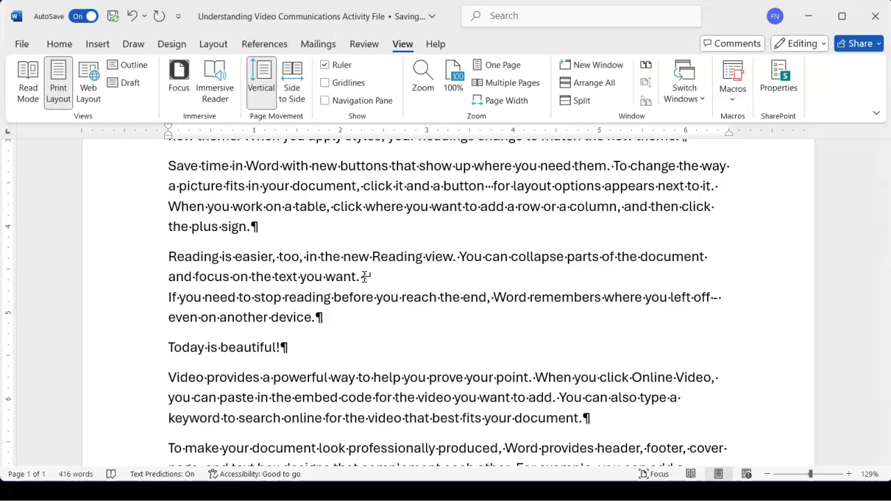
left_click_drag(310, 315, 183, 259)
left_click(314, 317)
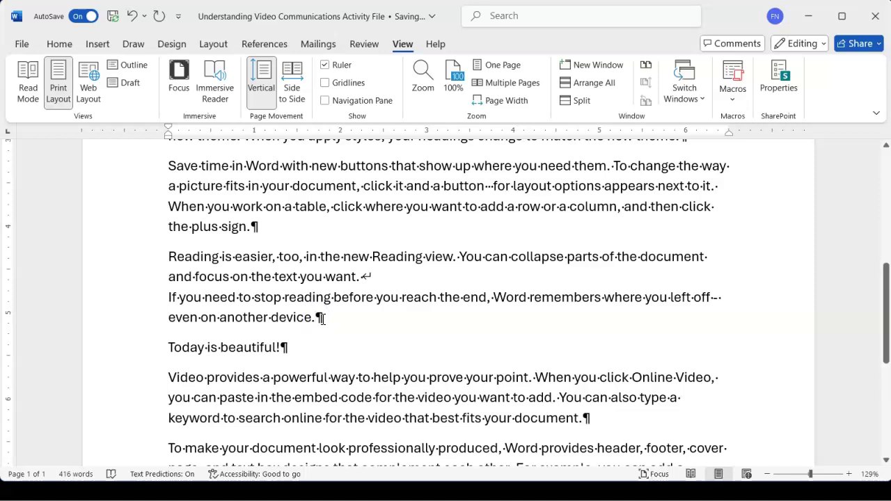
Hide the formatting marks and examine the uneven line ending in the "Reading is easier" paragraph by selecting it.
key("ctrl+shift+8")
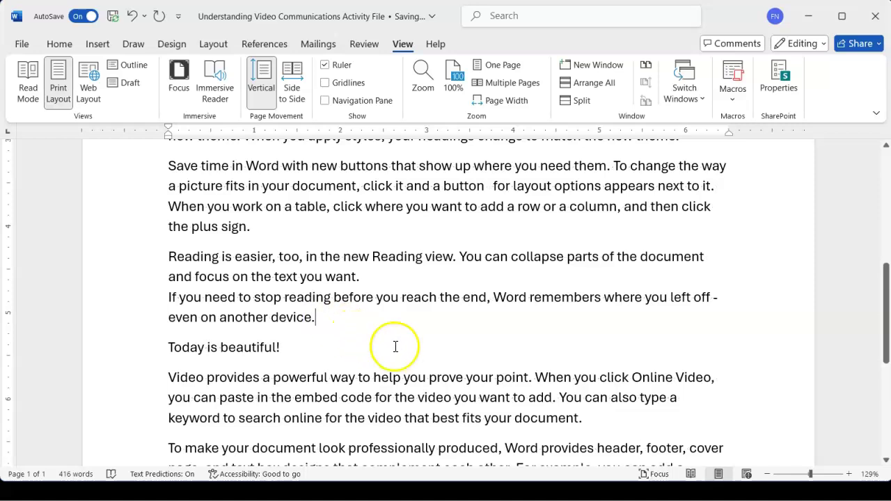
left_click(799, 475)
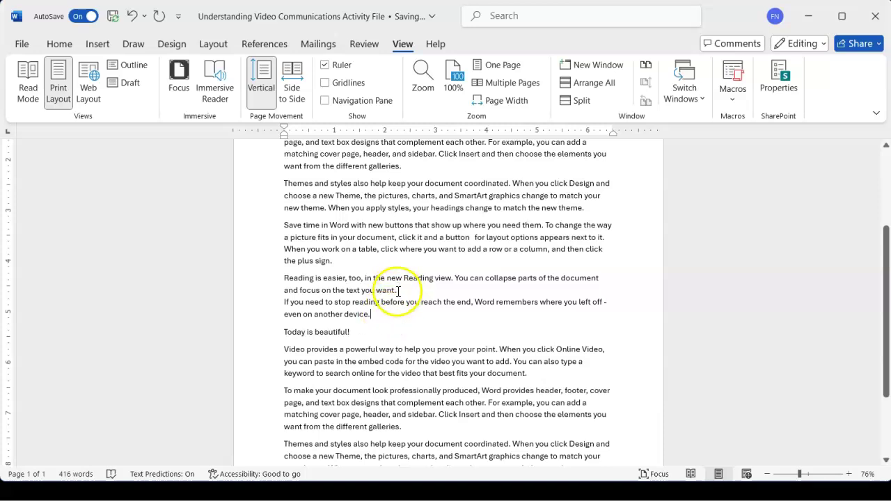
left_click_drag(378, 312, 270, 283)
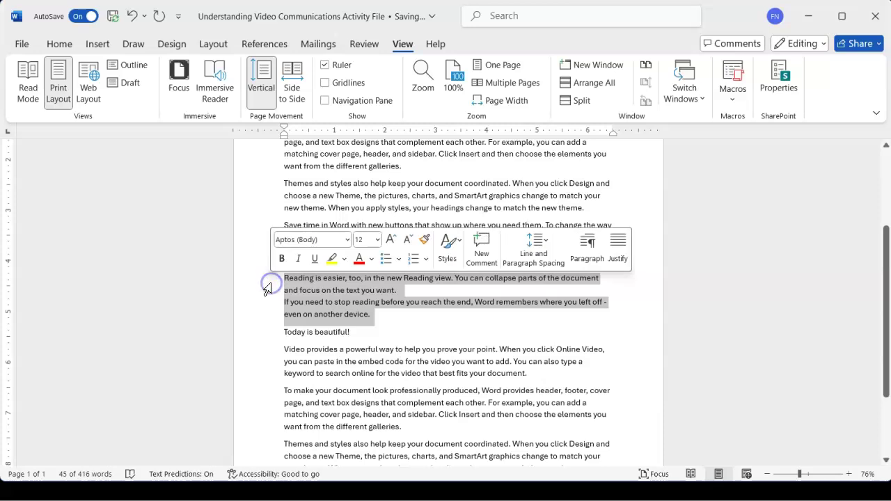
left_click(380, 315)
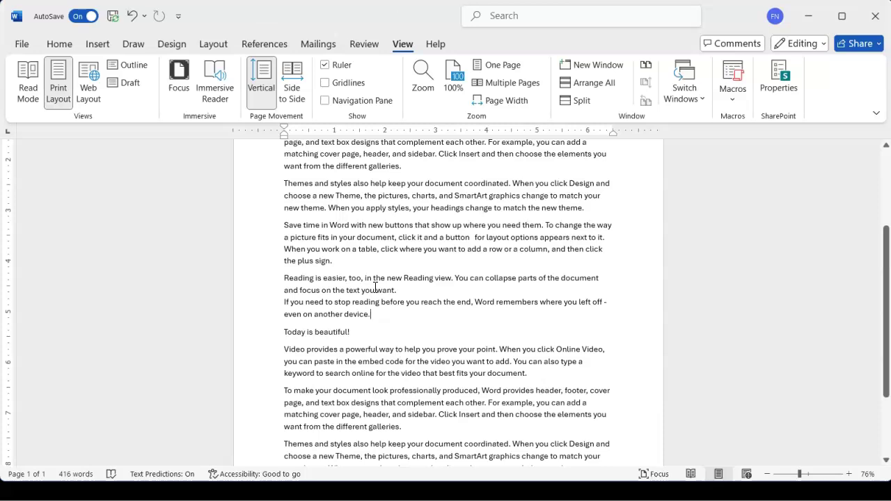
left_click(361, 290)
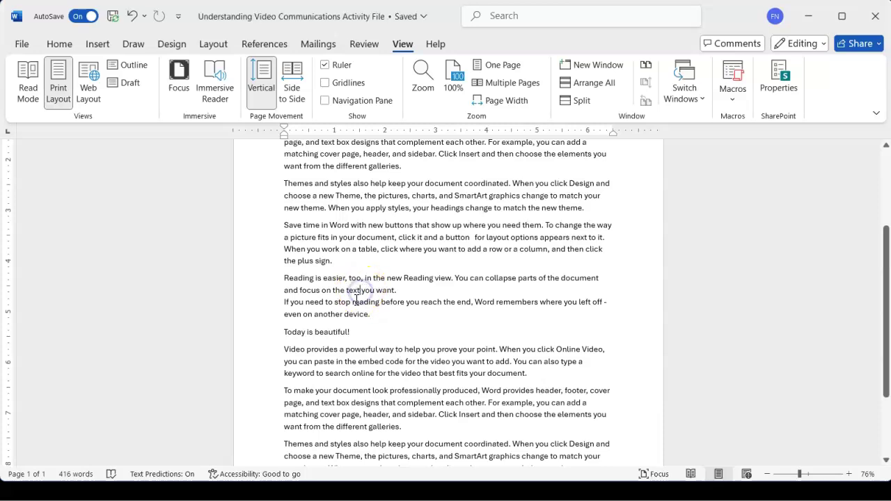
left_click(350, 285)
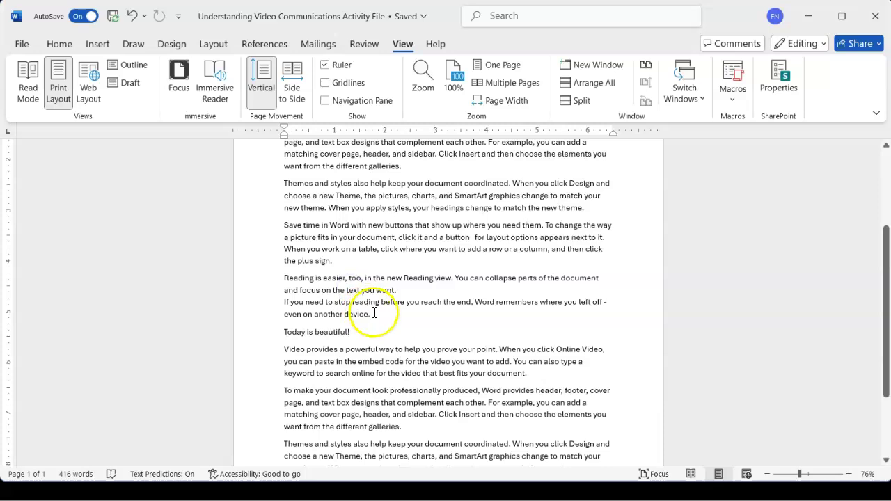
left_click(359, 296)
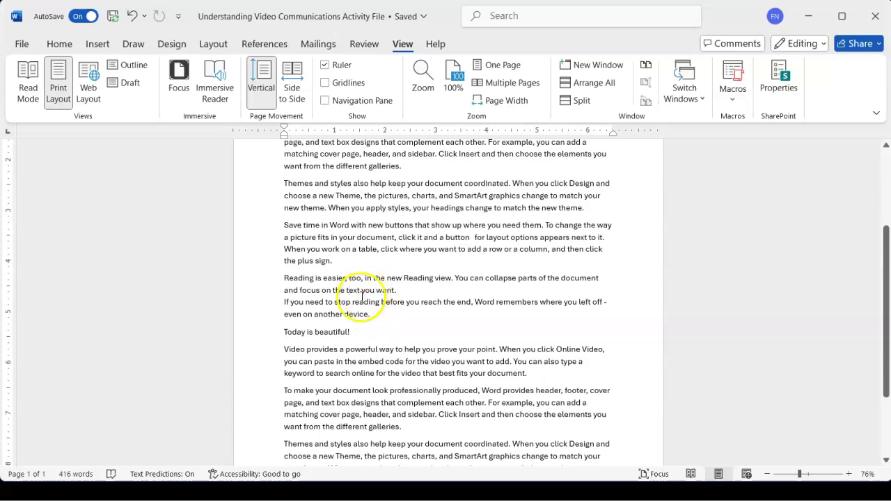
left_click_drag(372, 315, 278, 281)
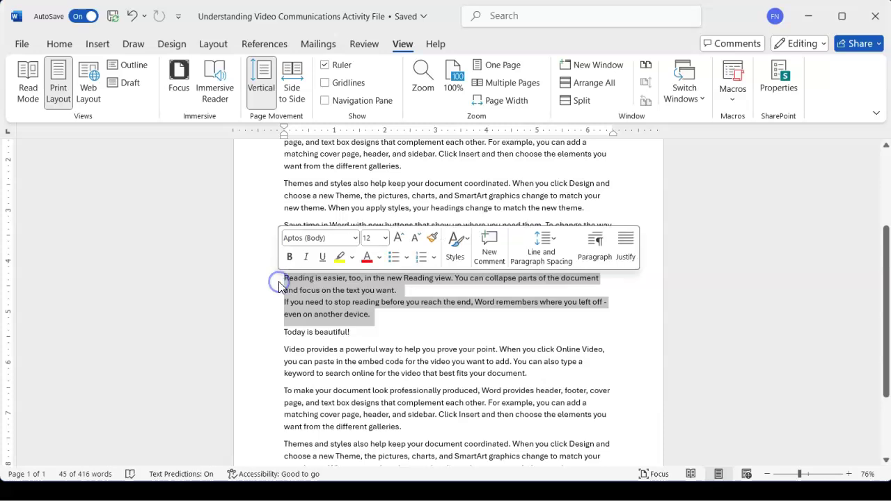
left_click(398, 288)
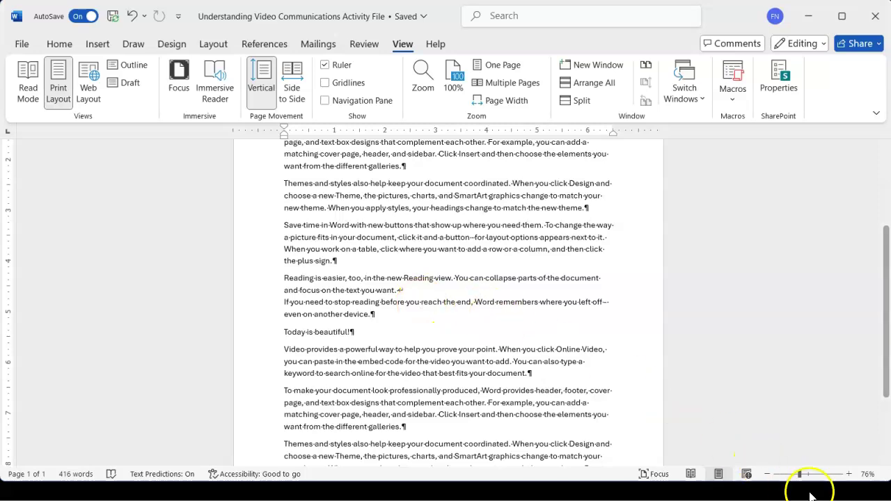
Delete the manual line break after "focus on the text you want." in the "Reading is easier" paragraph.
left_click(822, 475)
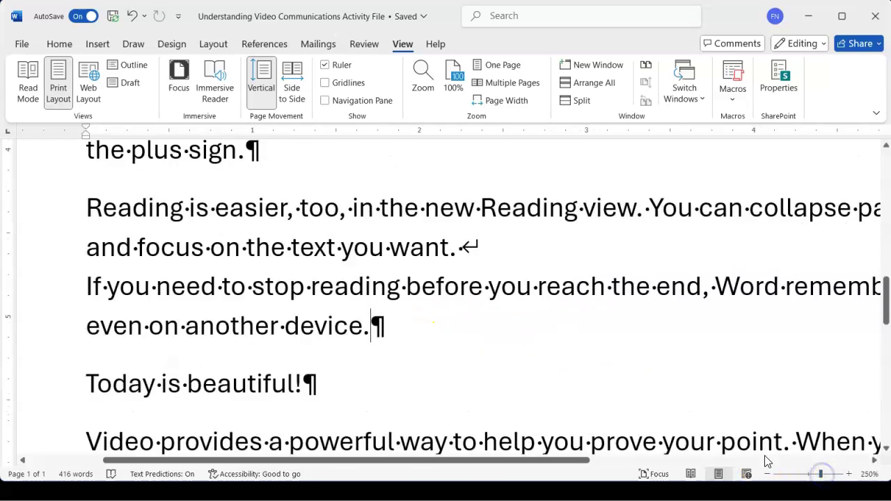
left_click(482, 248)
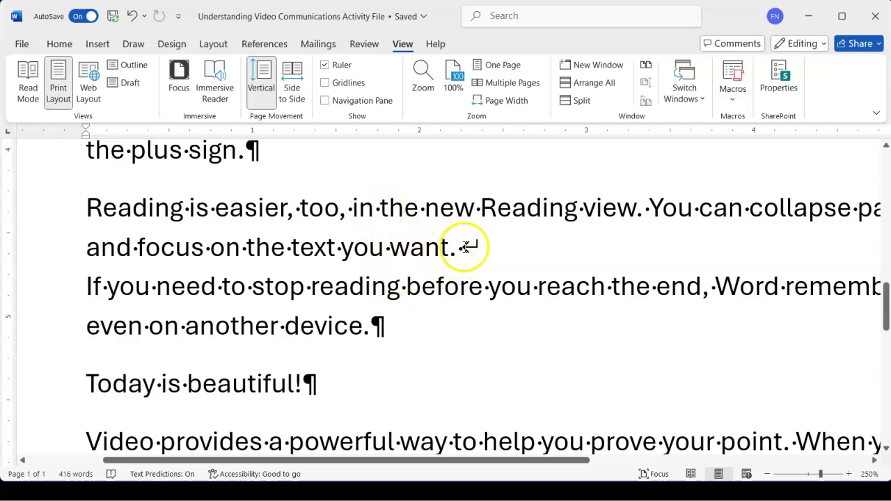
key("Delete")
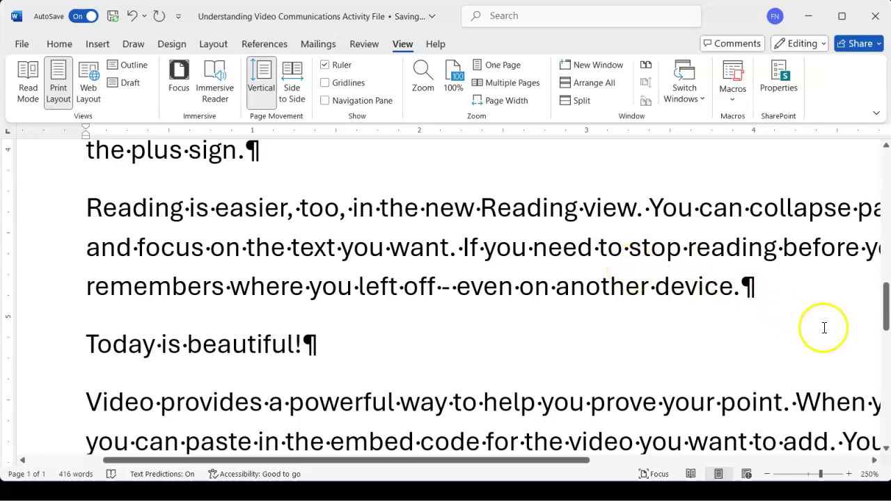
Insert a manual line break before "document" in the "Reading is easier" paragraph and undo that insertion.
left_click(805, 475)
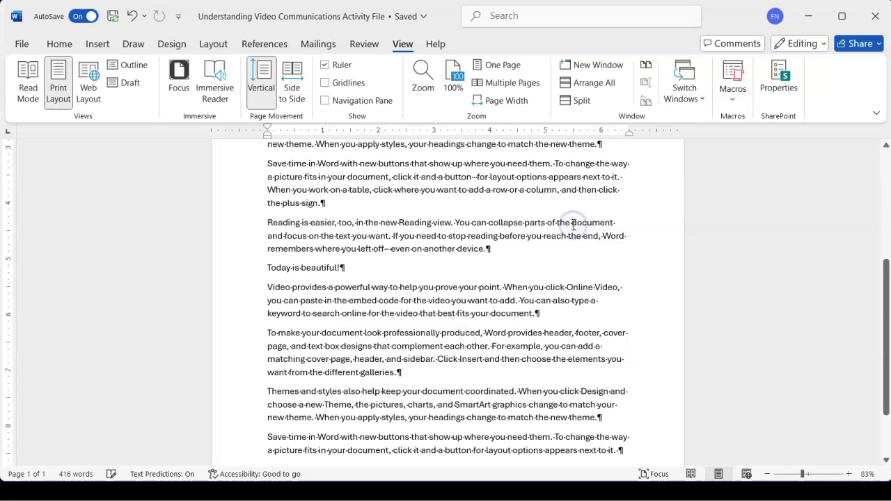
key("shift+Return")
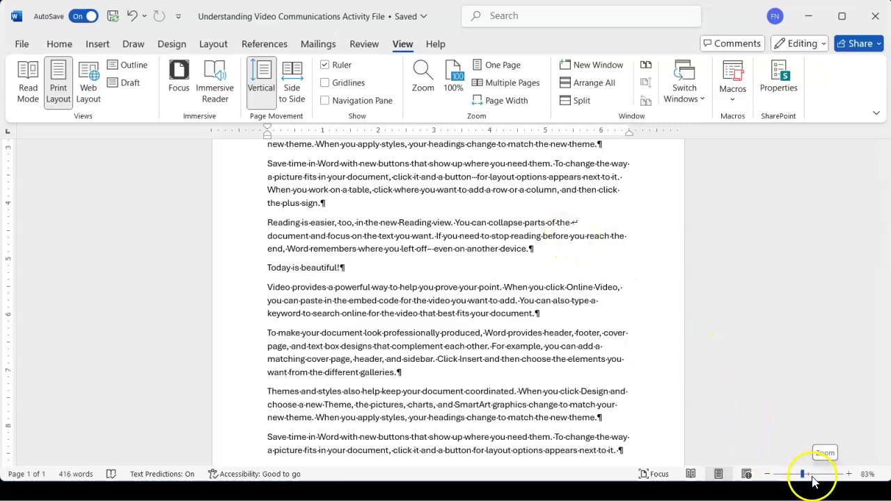
left_click_drag(530, 250, 255, 232)
left_click(313, 249)
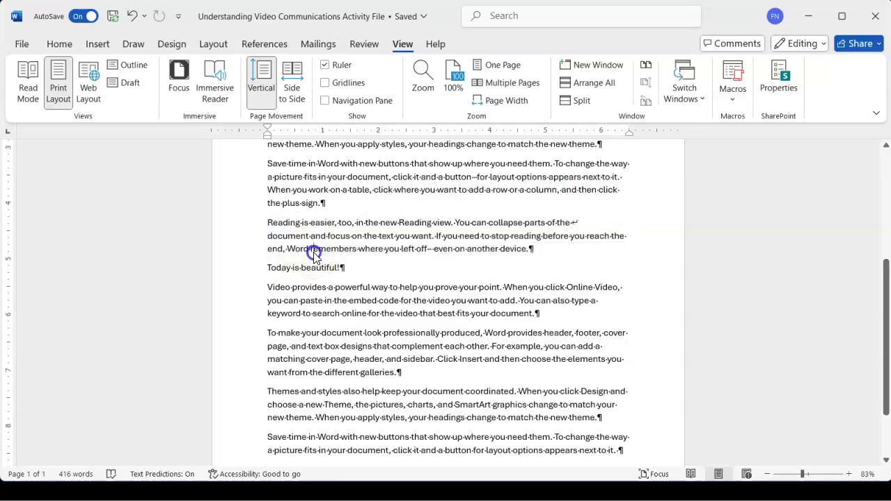
left_click(571, 224)
left_click(536, 249)
key("ctrl+z")
Review the document from the title to the last paragraph for remaining gaps and formatting marks.
left_click(477, 233)
scroll(479, 230, "up", 5)
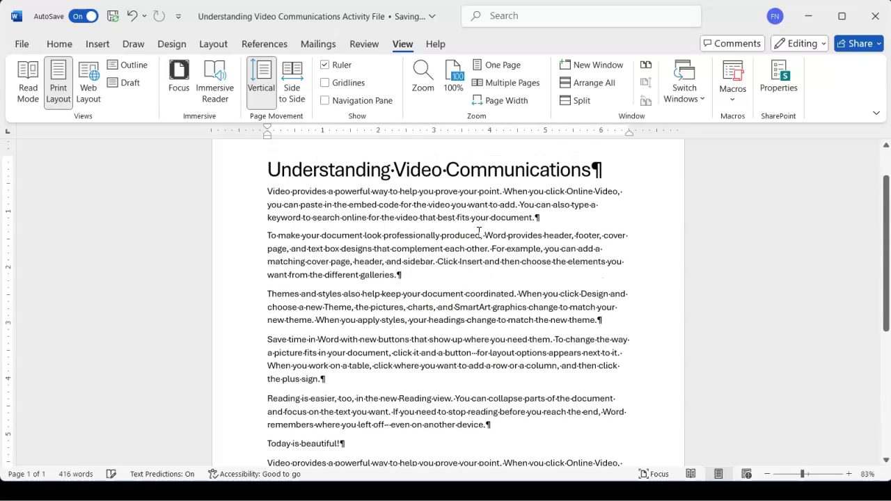
scroll(479, 231, "down", 2)
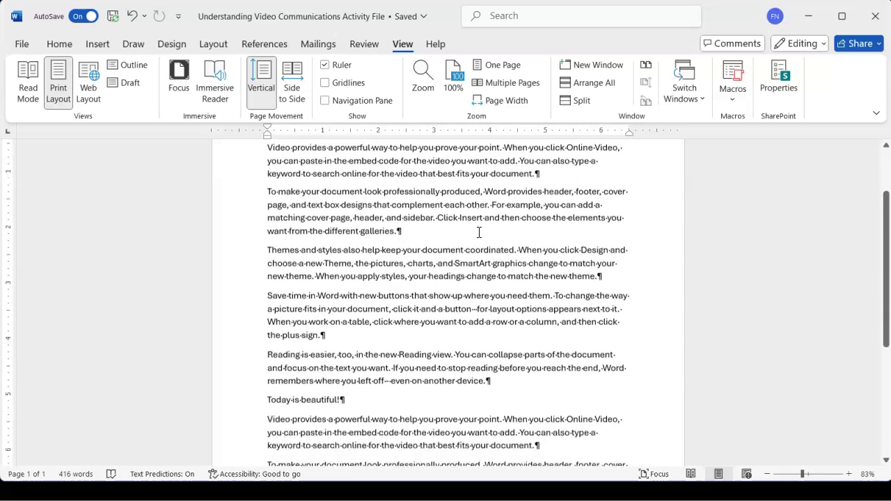
scroll(479, 232, "up", 3)
scroll(479, 233, "up", 1)
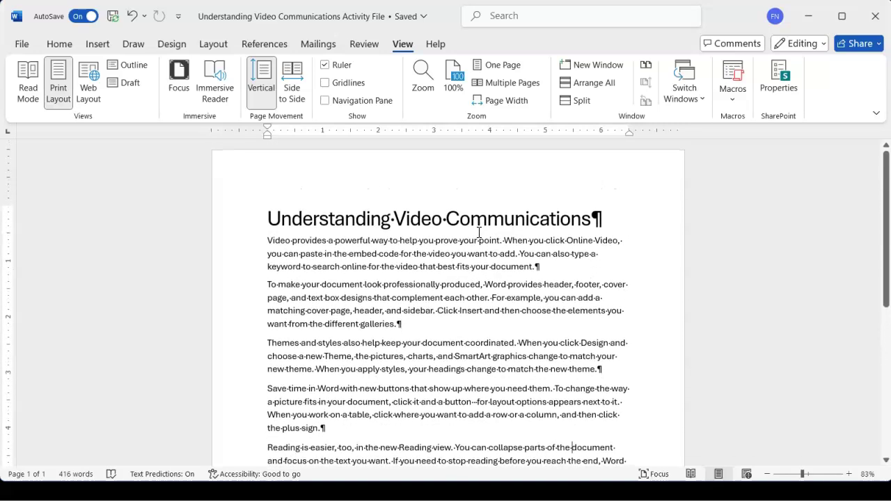
scroll(479, 231, "down", 5)
scroll(479, 227, "down", 3)
scroll(479, 227, "up", 3)
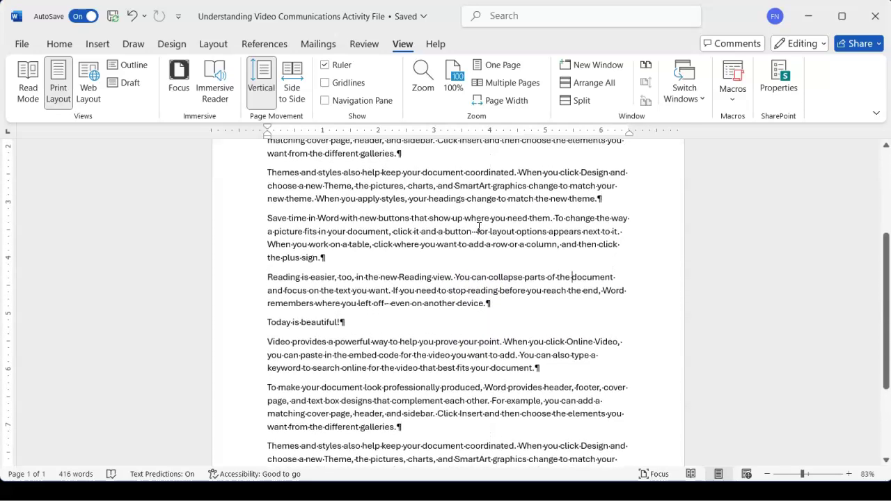
scroll(479, 227, "up", 4)
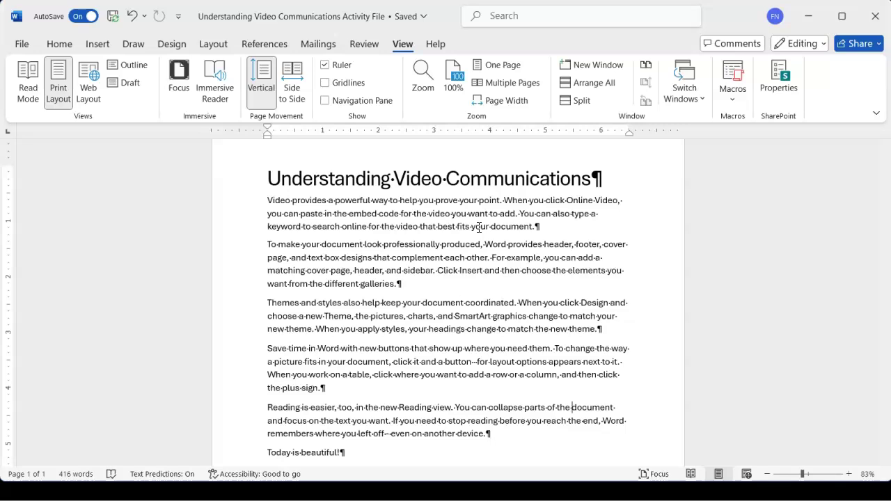
scroll(462, 383, "down", 8)
scroll(462, 380, "up", 1)
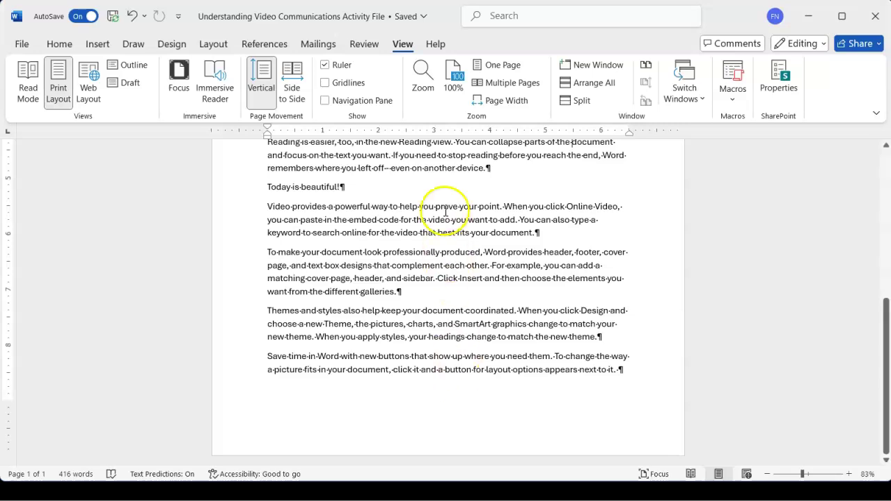
Insert four empty paragraphs directly below "Today is beautiful!".
left_click(353, 191)
key("Return")
key("Return")
key("Return")
key("Return")
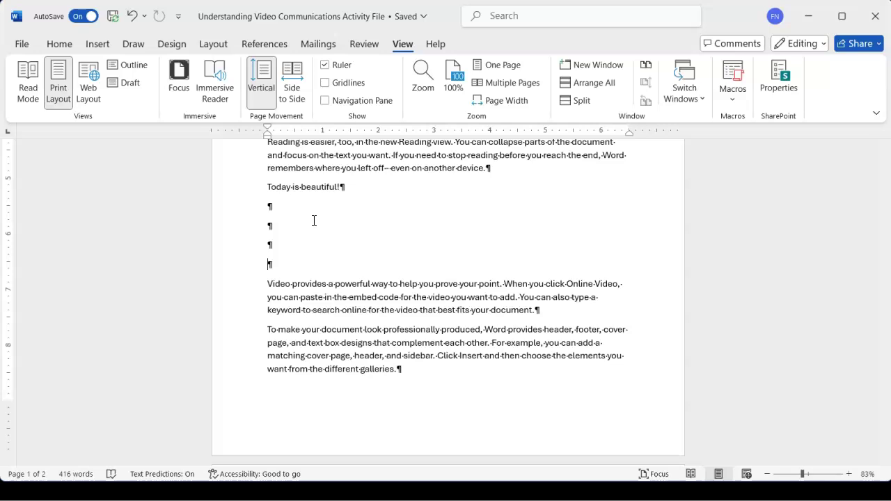
Delete the empty paragraphs between "Today is beautiful!" and the "Video provides" paragraph.
key("BackSpace")
key("BackSpace")
key("BackSpace")
key("BackSpace")
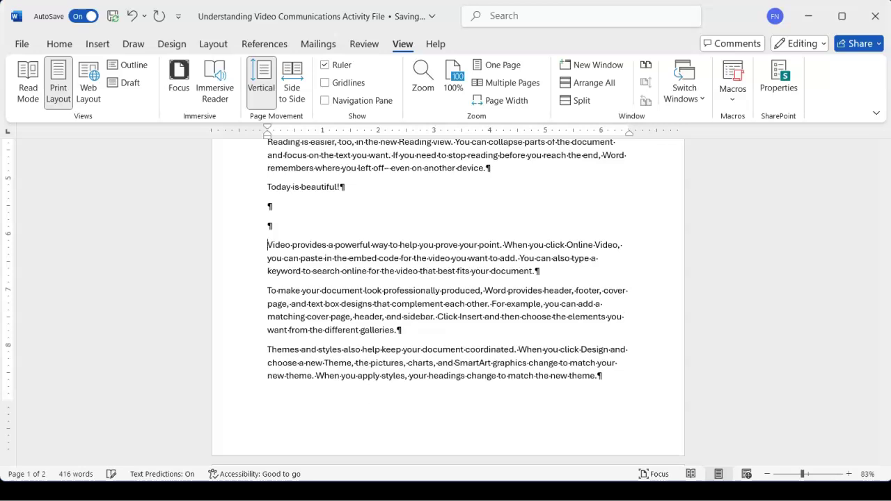